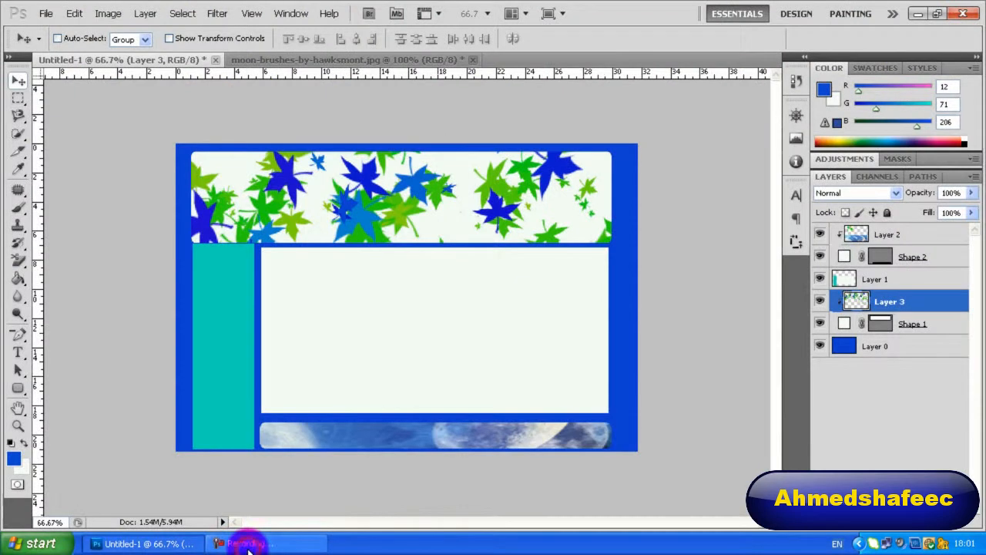
# Slice the leaf header banner with the Slice tool, about 819 × 178 px, aligning the slice's left edge with the banner.
pyautogui.click(235, 349)
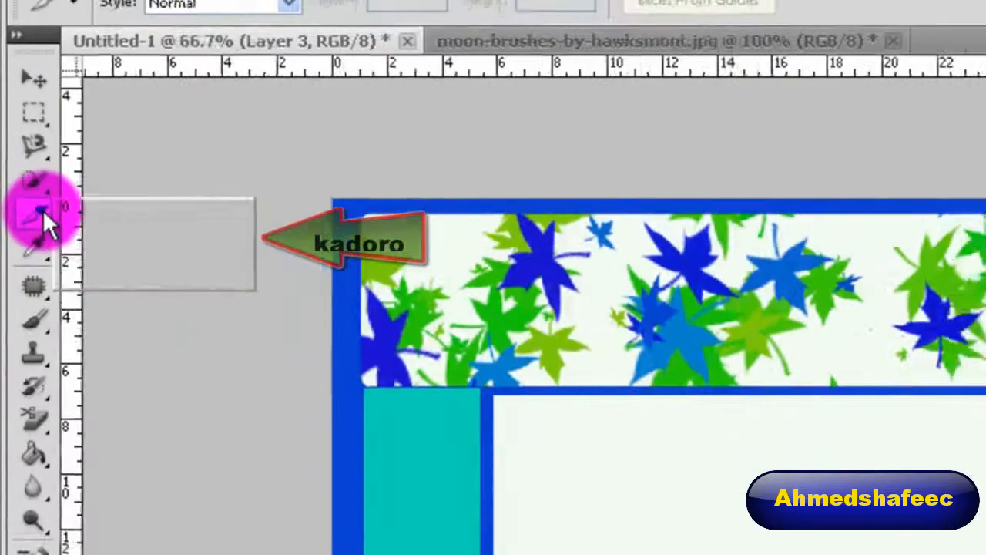
pyautogui.click(19, 151)
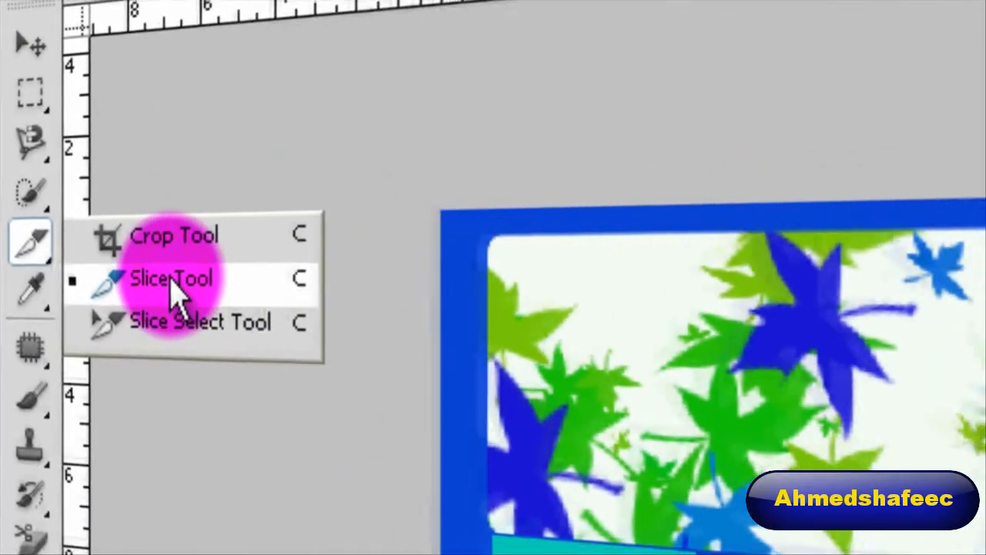
pyautogui.click(173, 288)
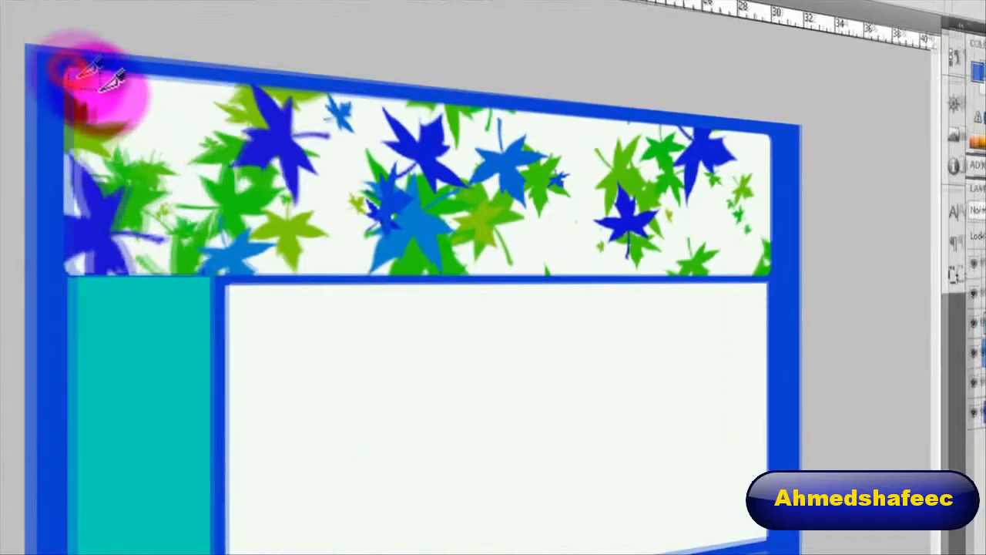
pyautogui.moveTo(235, 134); pyautogui.dragTo(767, 278)
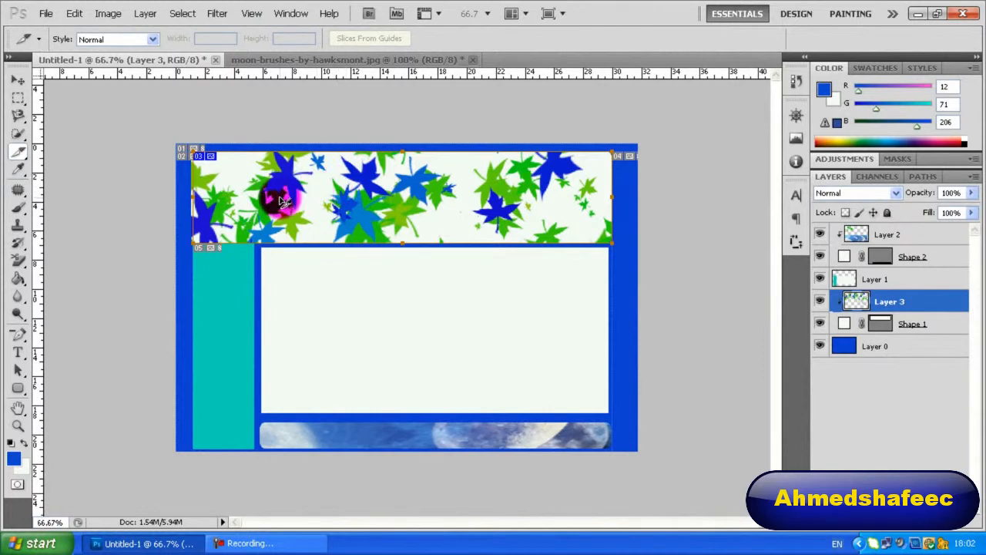
pyautogui.hotkey('ctrl', '1')
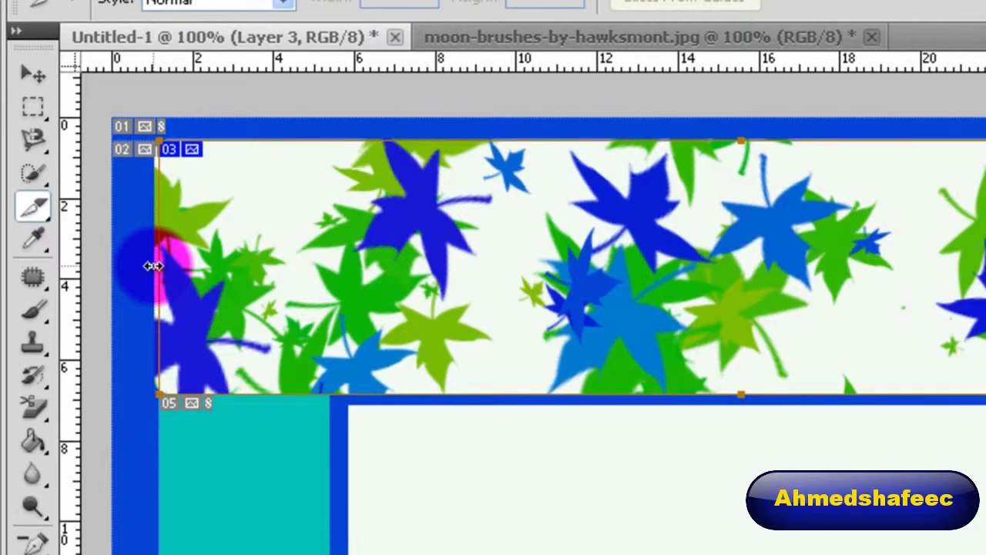
pyautogui.moveTo(155, 265); pyautogui.dragTo(152, 265)
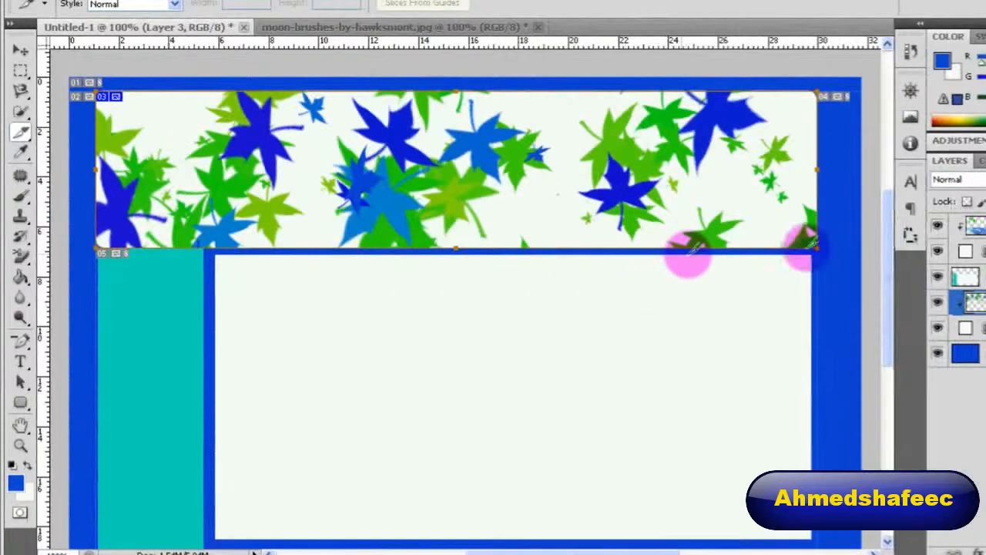
# Slice the teal sidebar below the header, about 121 × 400 px, and adjust the slice's left edge to fit.
pyautogui.scroll(-3, 889, 233)
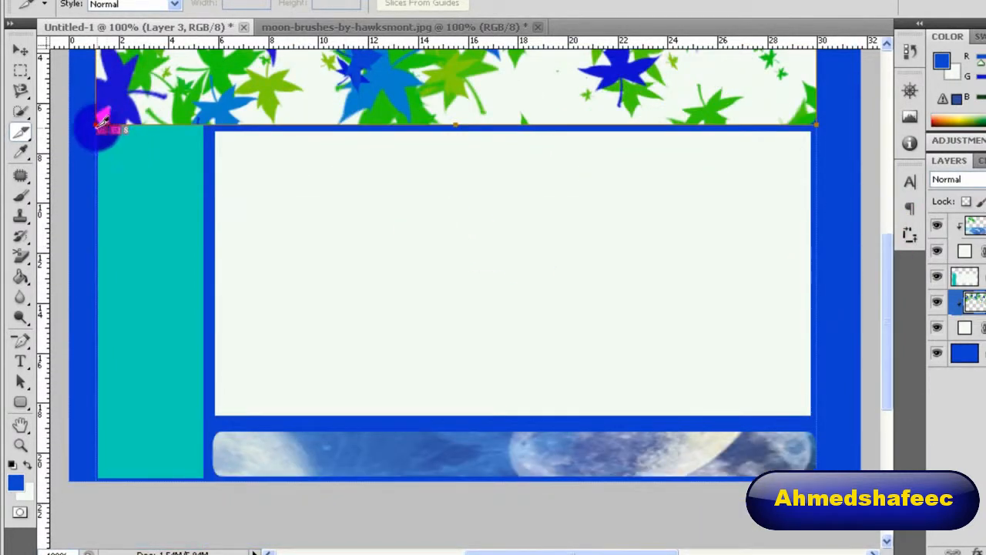
pyautogui.moveTo(100, 120); pyautogui.dragTo(248, 465)
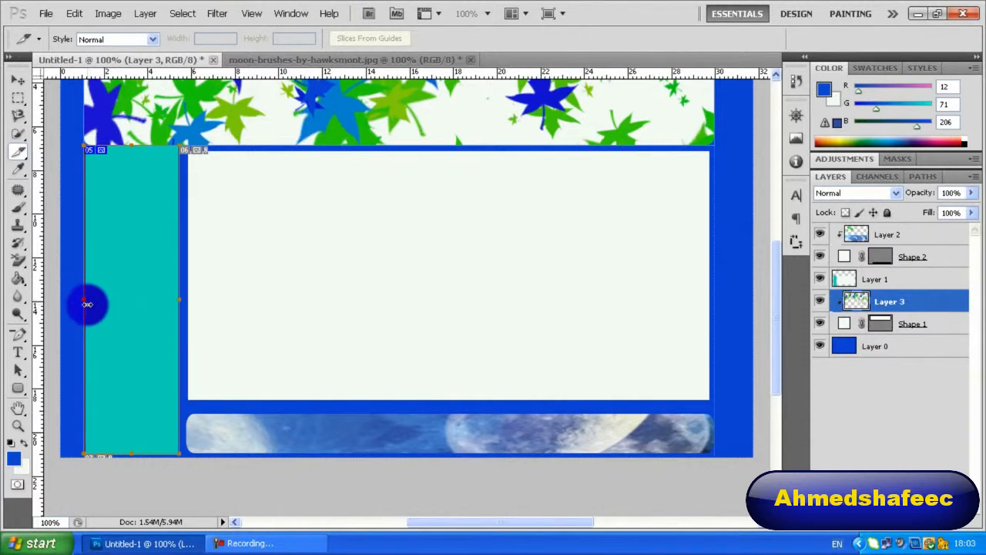
pyautogui.moveTo(84, 298); pyautogui.dragTo(87, 298)
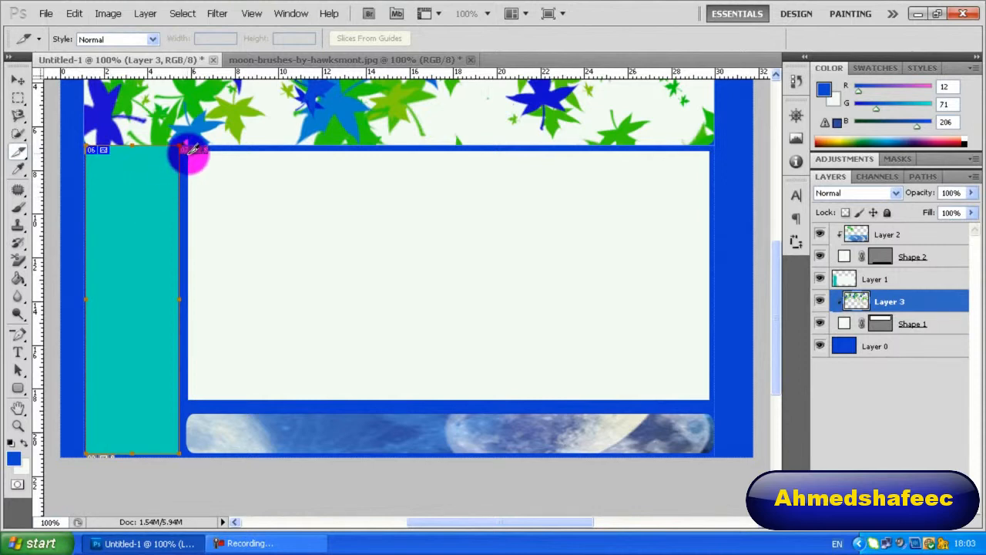
# Slice the white content area, about 679 × 321 px, and the moon strip below it, about 685 × 53 px.
pyautogui.moveTo(199, 154); pyautogui.dragTo(508, 351)
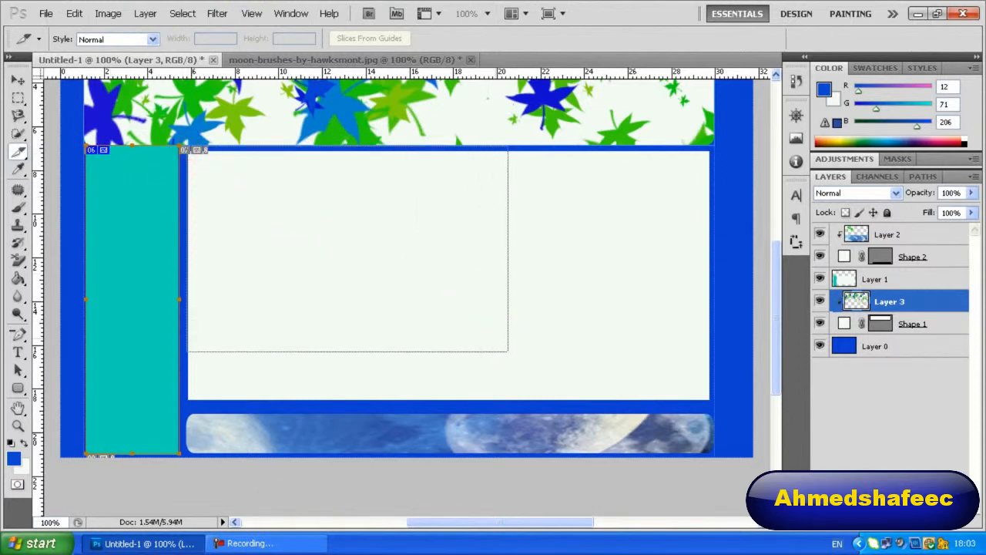
pyautogui.moveTo(187, 151); pyautogui.dragTo(588, 392)
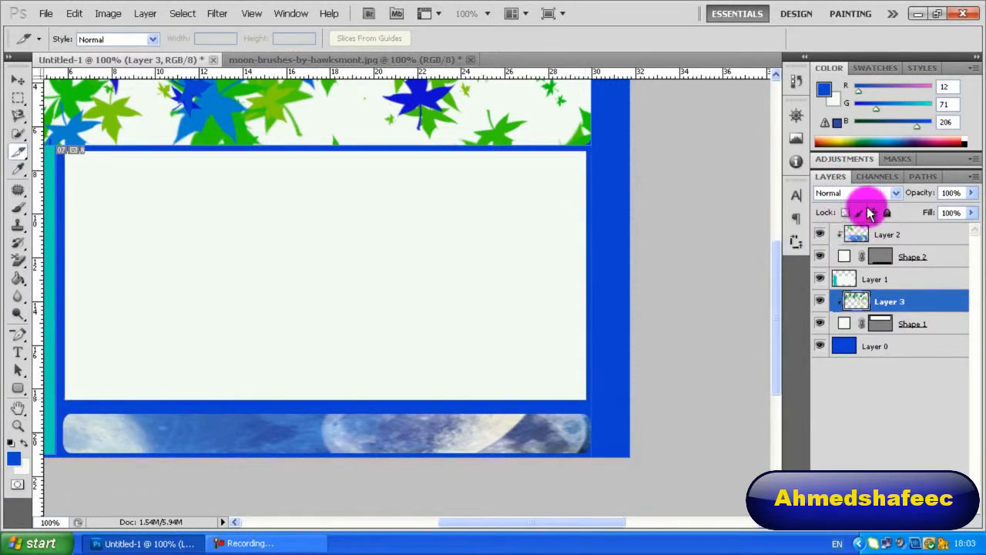
pyautogui.moveTo(774, 294); pyautogui.dragTo(767, 312)
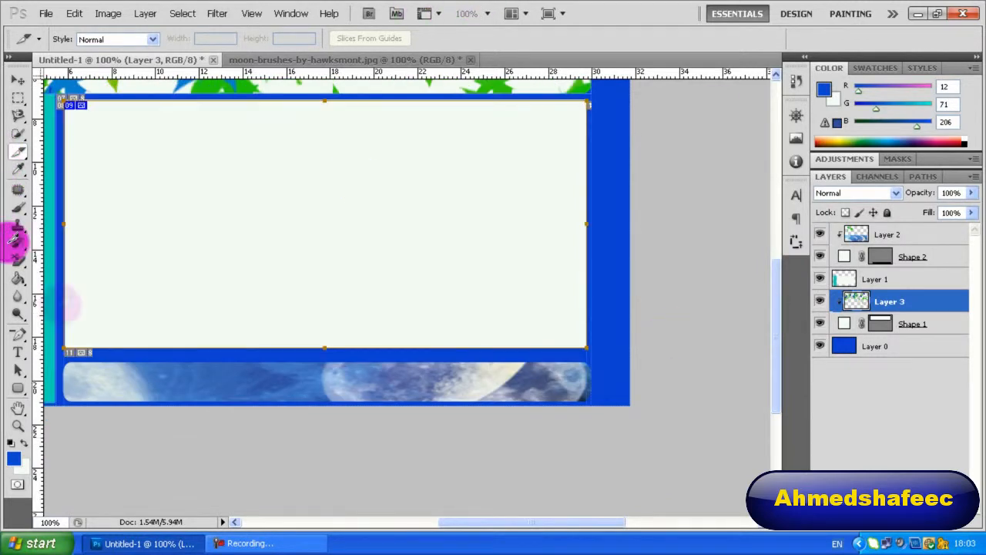
pyautogui.moveTo(69, 362); pyautogui.dragTo(597, 398)
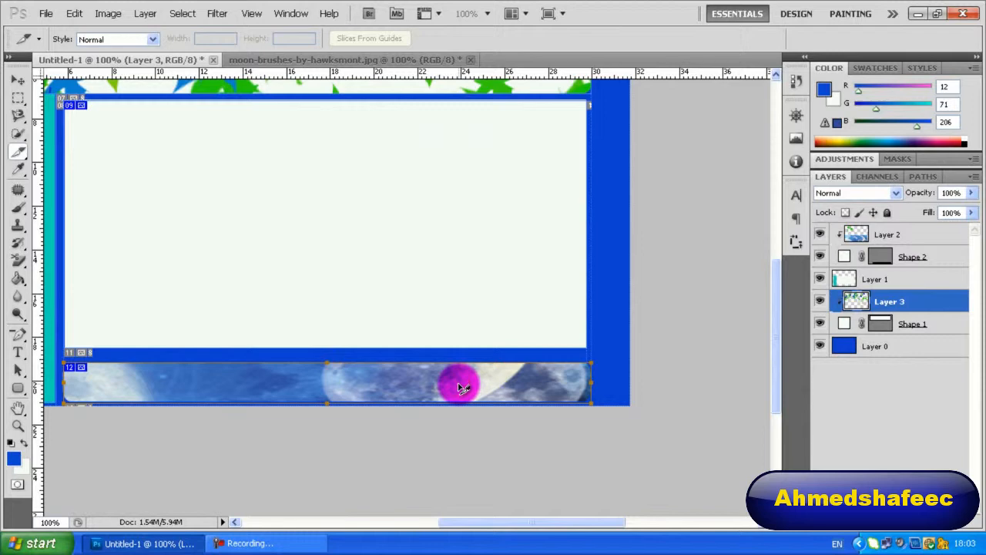
# Name the moon strip slice "footer" in its slice options.
pyautogui.doubleClick(460, 387)
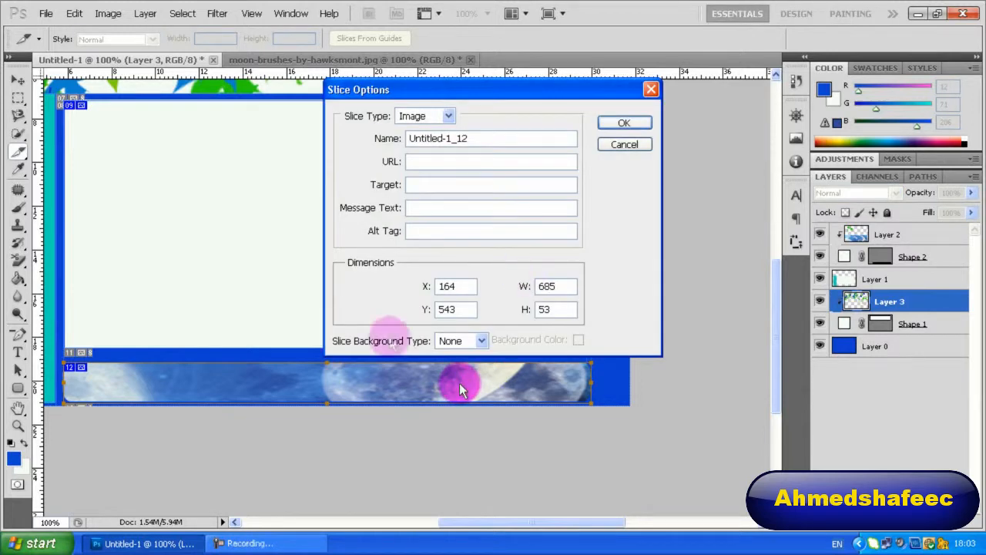
pyautogui.click(636, 148)
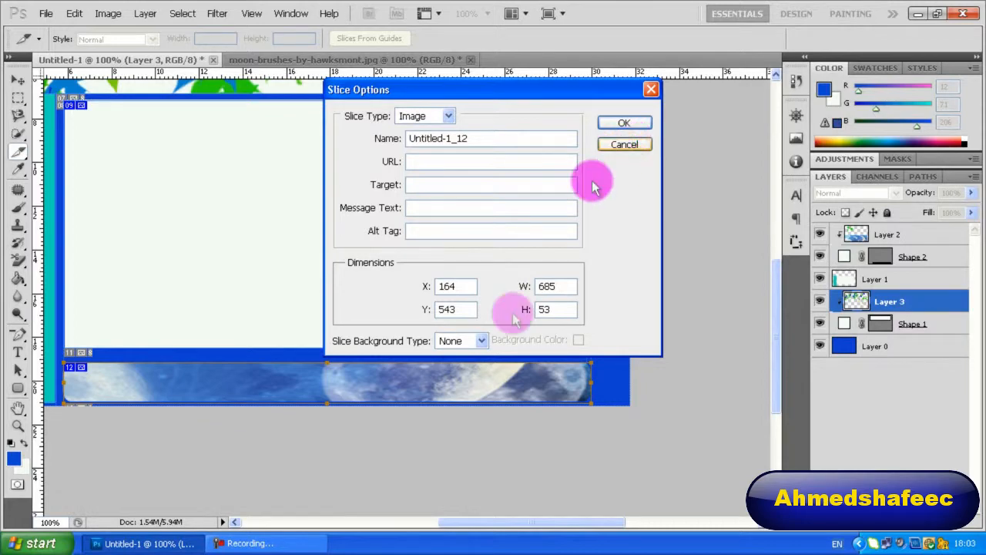
pyautogui.rightClick(431, 388)
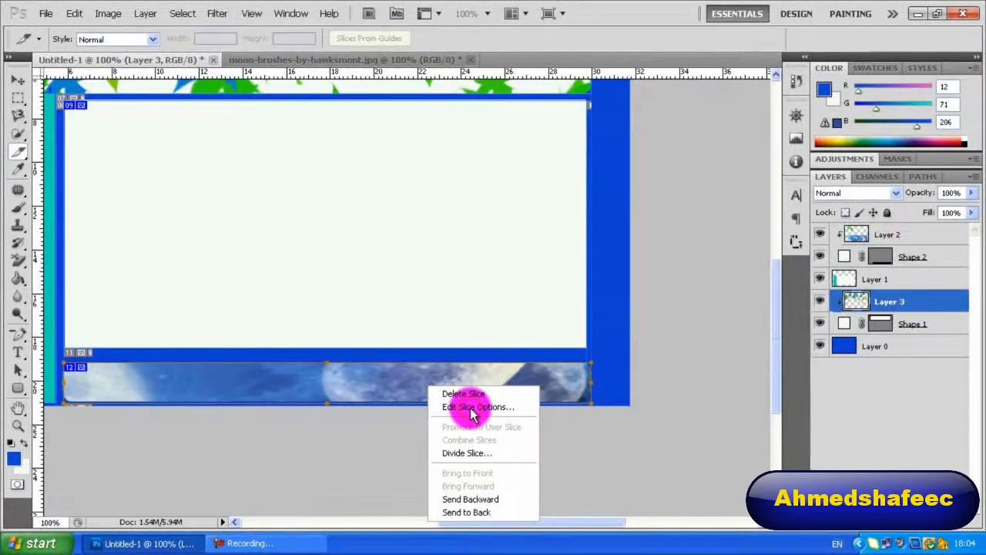
pyautogui.click(287, 277)
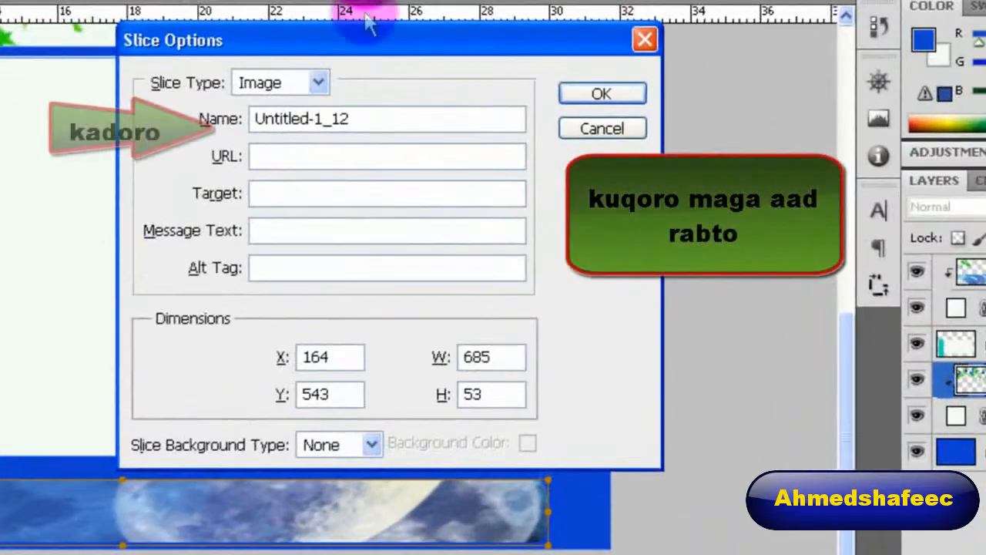
pyautogui.moveTo(363, 116); pyautogui.dragTo(214, 110)
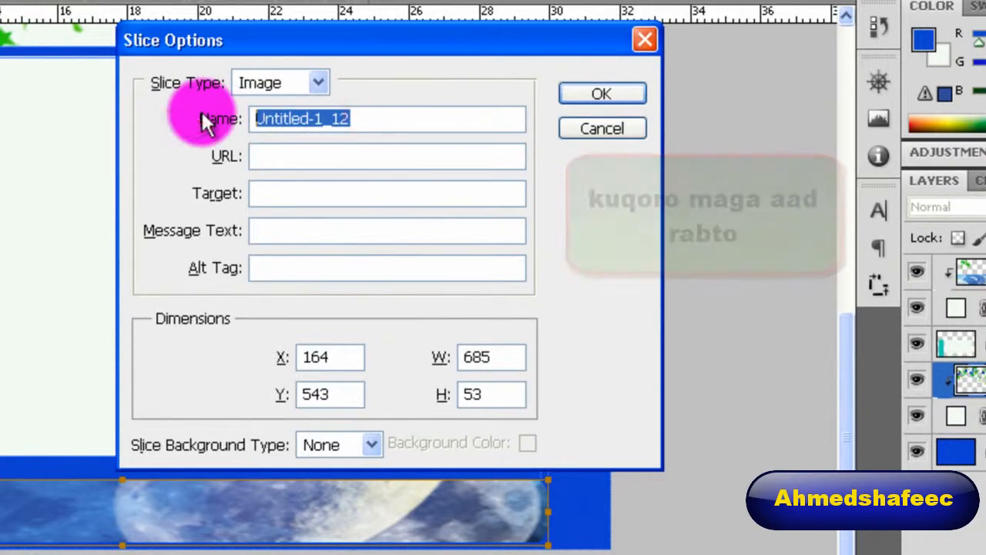
pyautogui.write('loo')
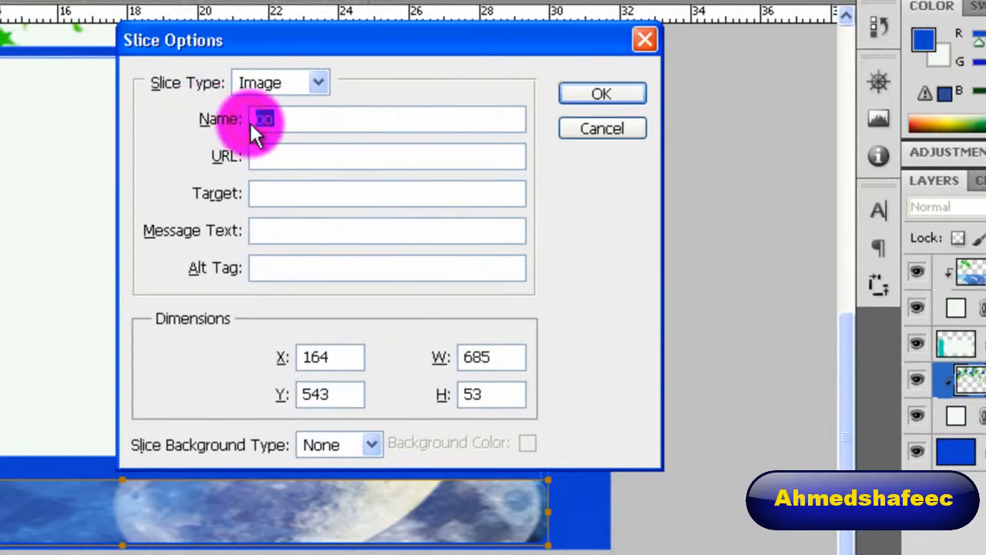
pyautogui.write('foter')
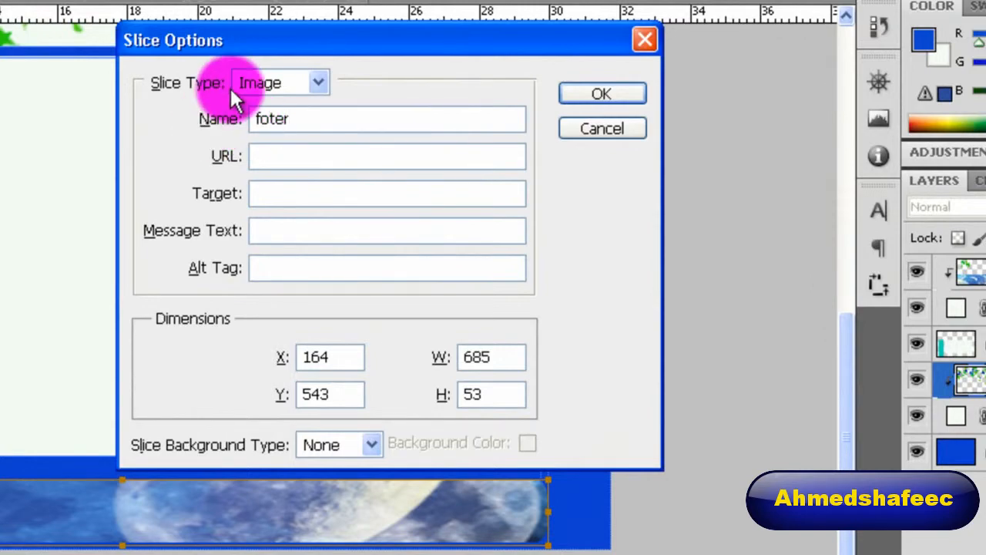
pyautogui.press('Left')
pyautogui.write('o')
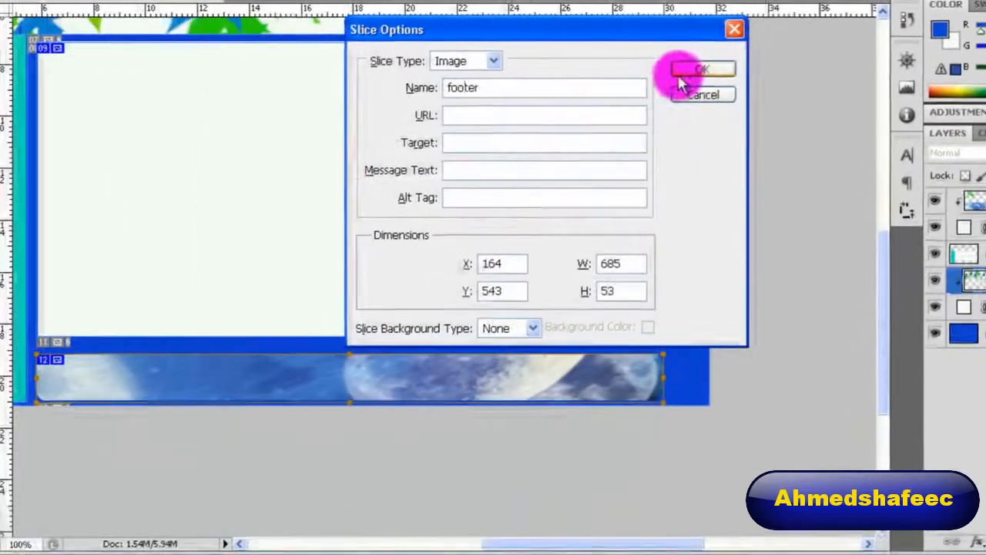
pyautogui.click(691, 73)
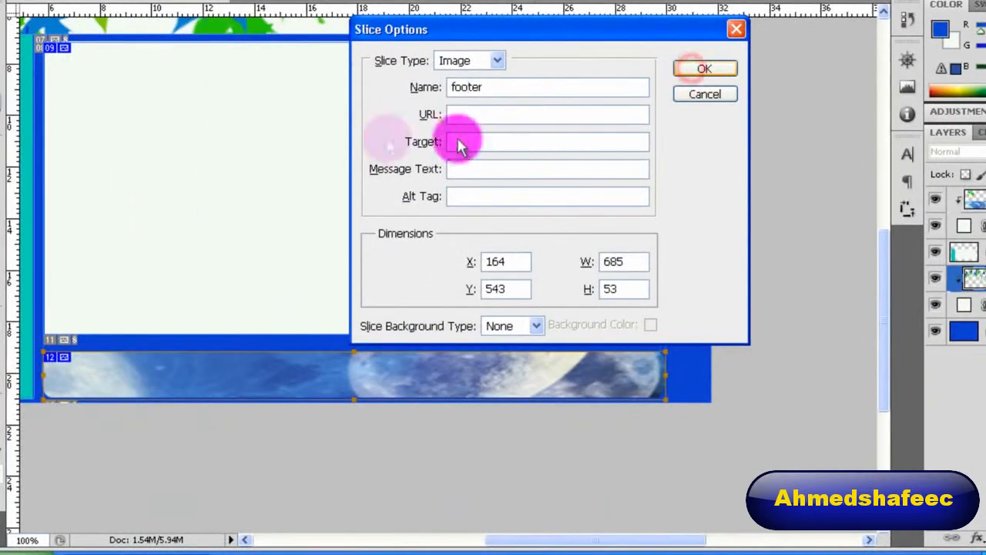
# Name the white content area's slice "right_content" in its slice options.
pyautogui.rightClick(236, 128)
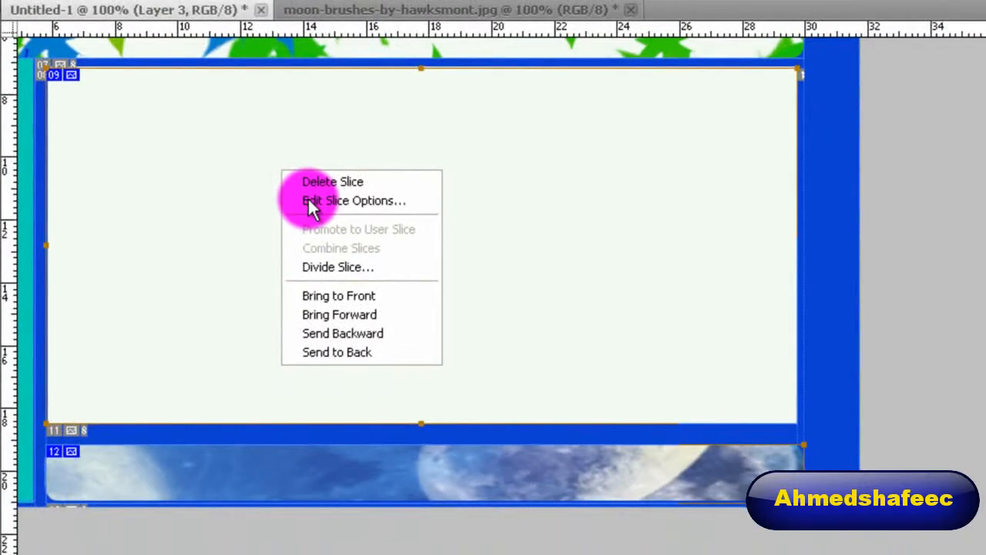
pyautogui.click(311, 202)
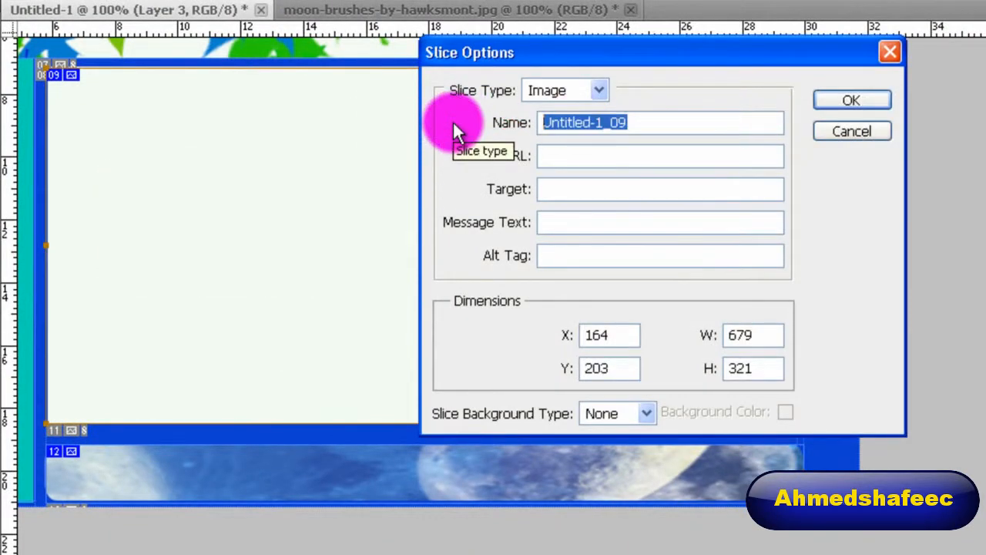
pyautogui.write('right_')
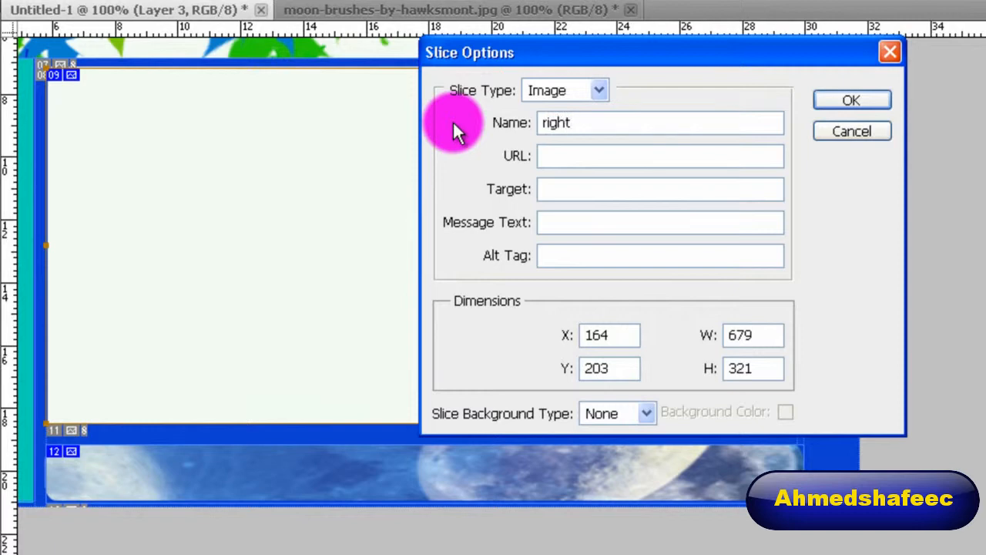
pyautogui.write('cong')
pyautogui.press('BackSpace')
pyautogui.write('tent')
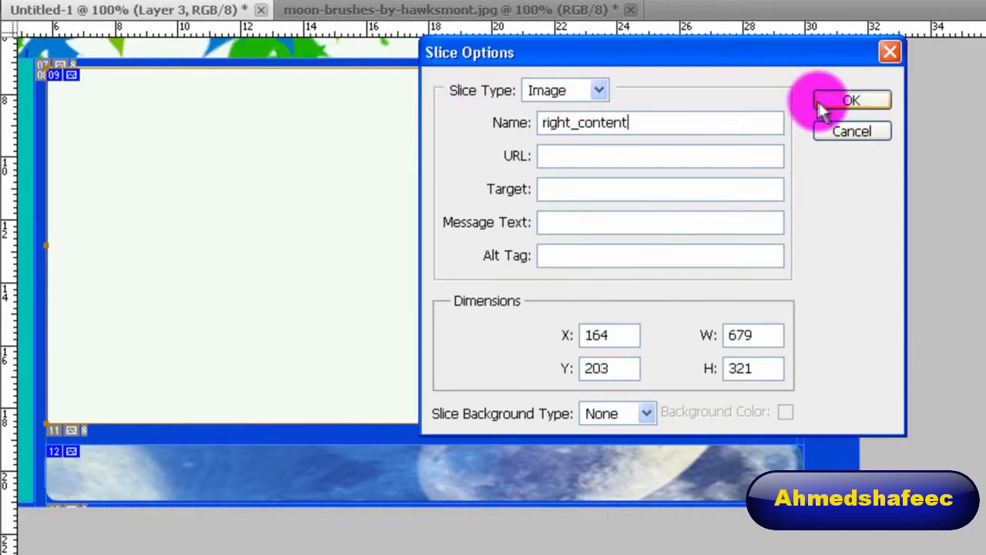
pyautogui.click(826, 104)
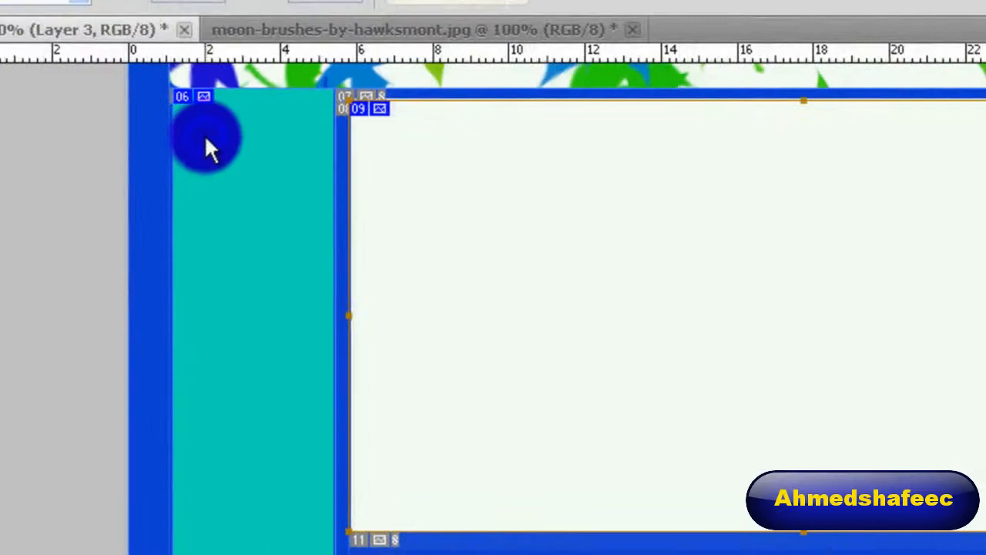
# Name the teal sidebar's slice "left_content" in its slice options.
pyautogui.rightClick(225, 120)
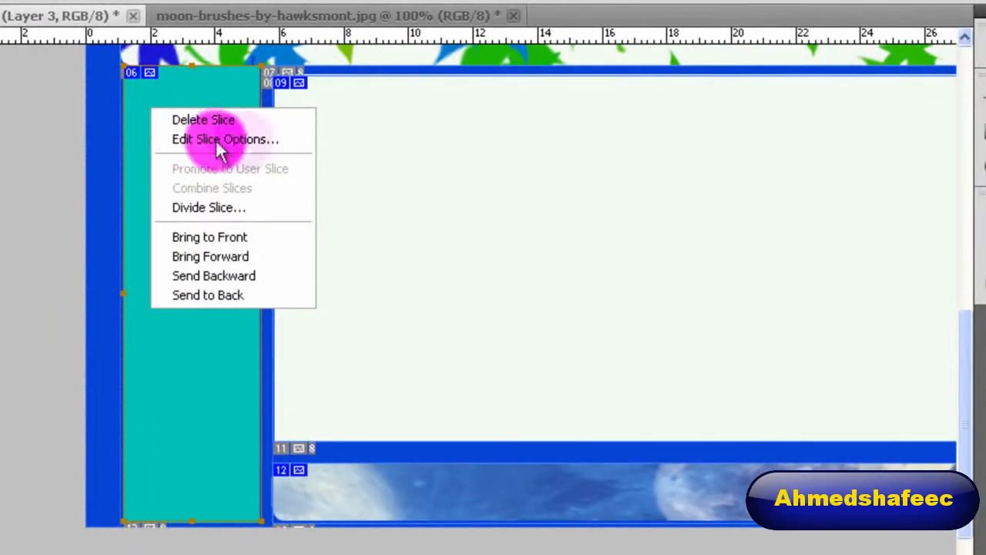
pyautogui.click(221, 139)
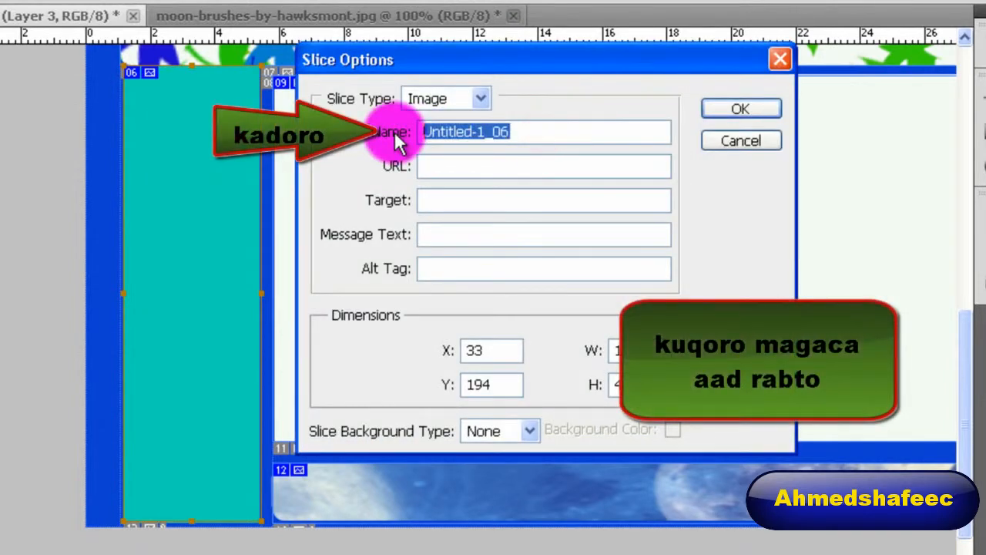
pyautogui.write('left_content')
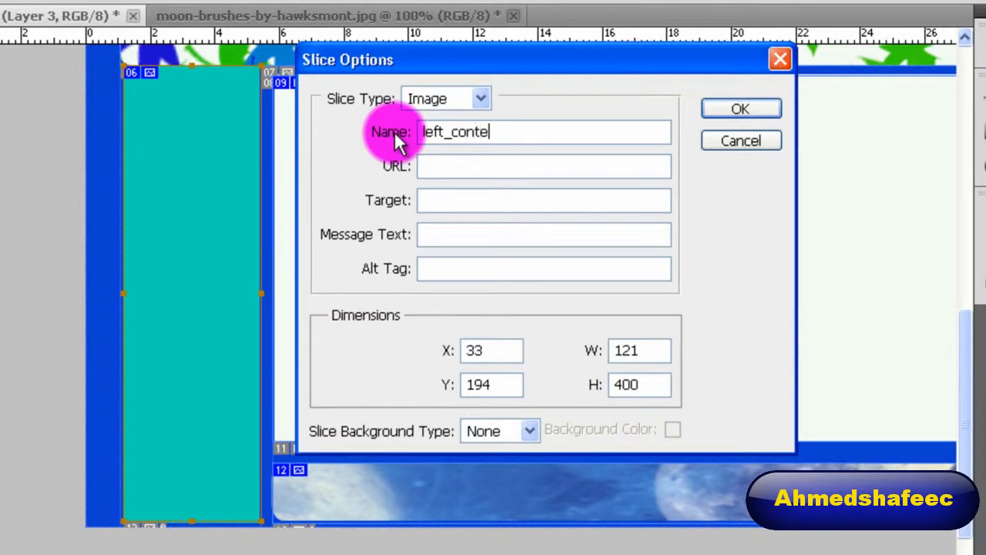
pyautogui.click(748, 112)
# Name the leaf-patterned header slice "banner" in its slice options.
pyautogui.scroll(2, 959, 362)
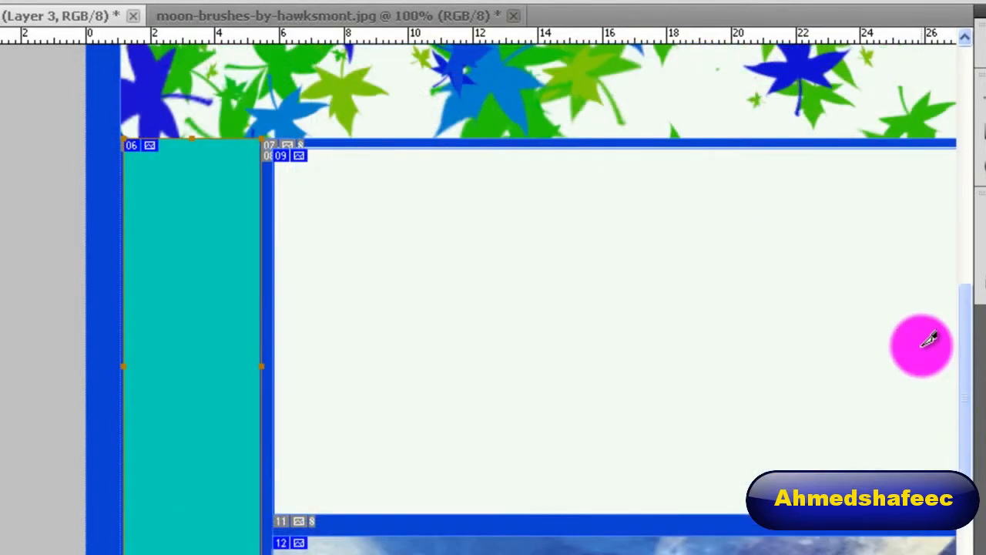
pyautogui.scroll(3, 956, 324)
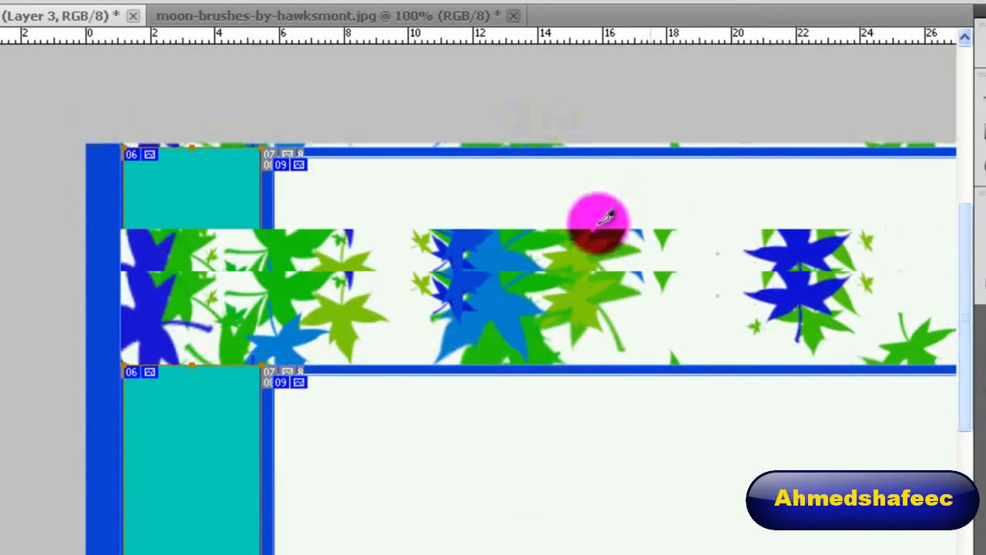
pyautogui.rightClick(521, 228)
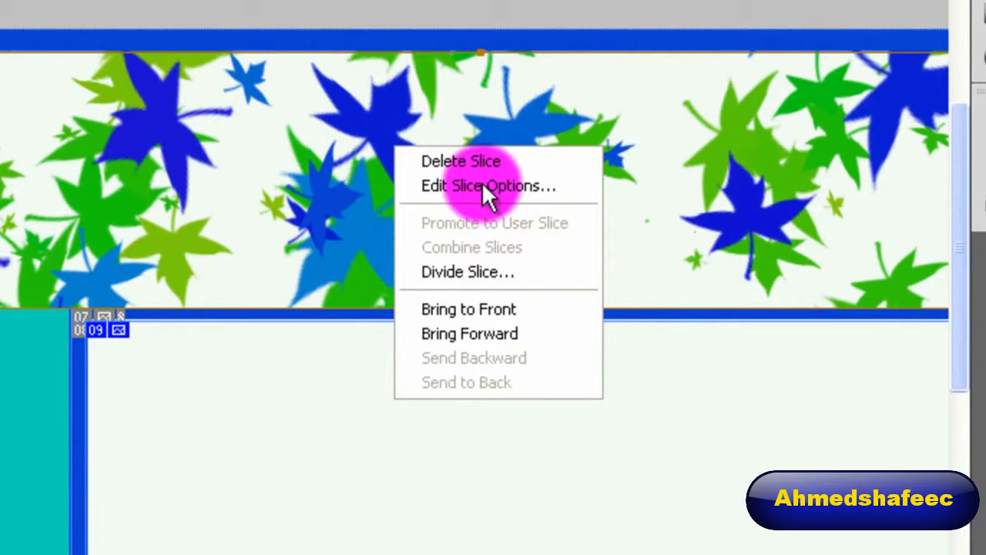
pyautogui.click(484, 186)
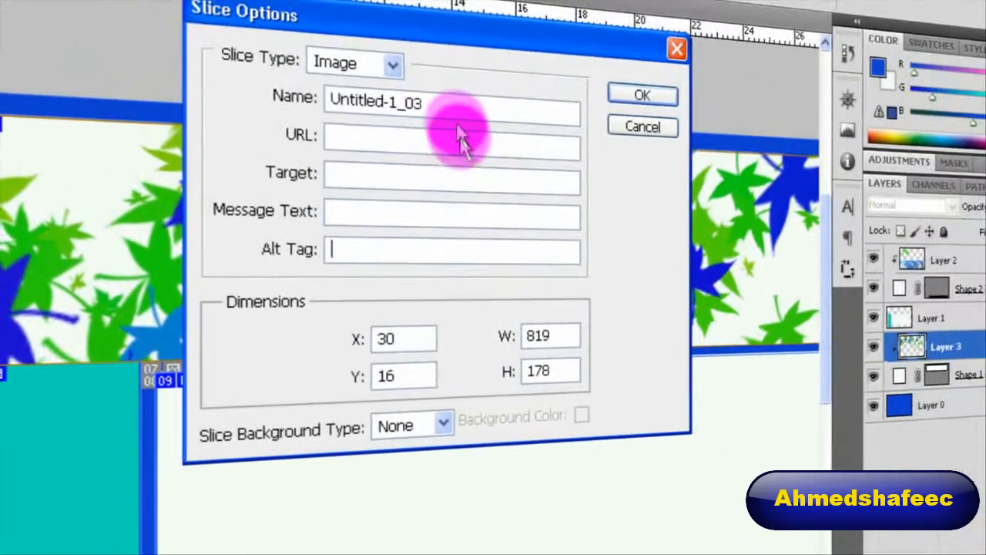
pyautogui.moveTo(451, 114); pyautogui.dragTo(276, 96)
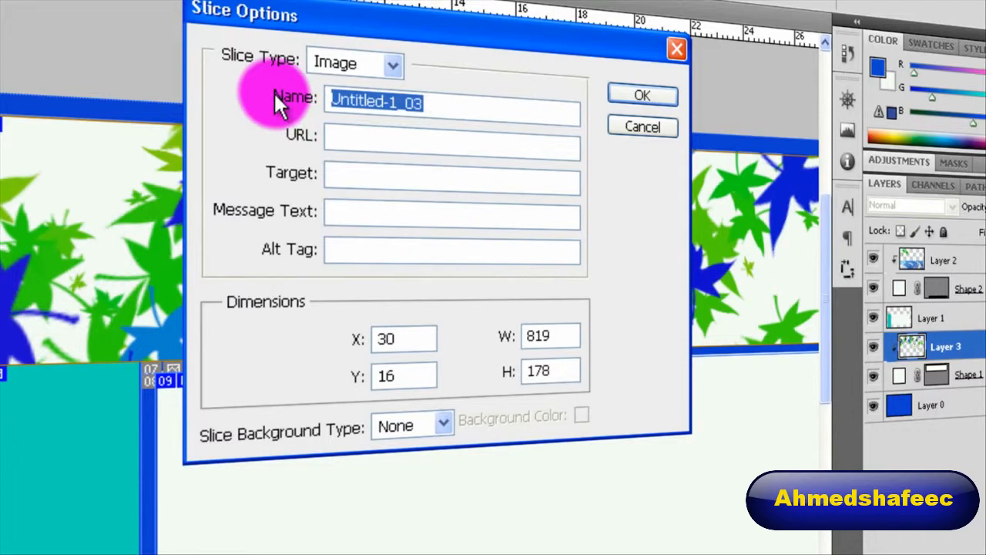
pyautogui.write('banner')
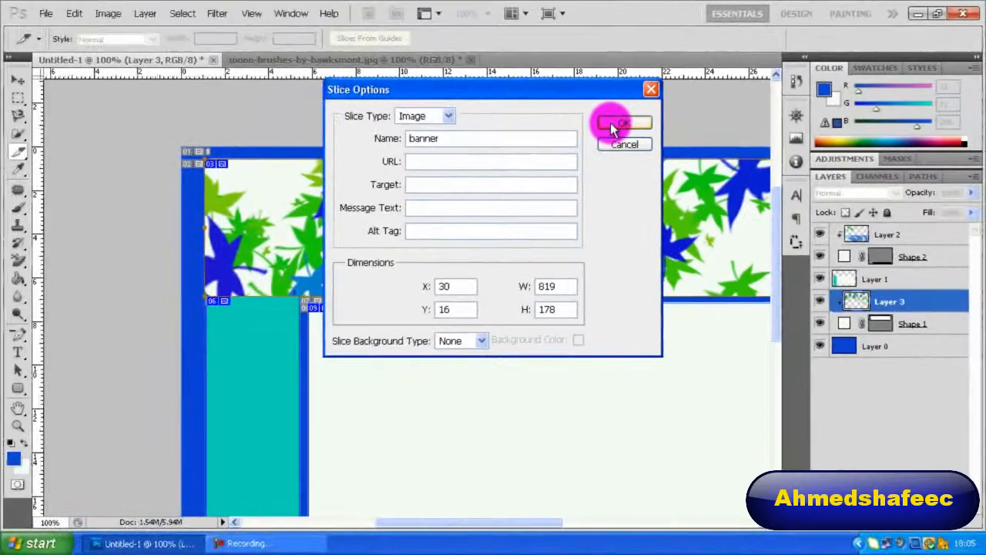
pyautogui.click(642, 96)
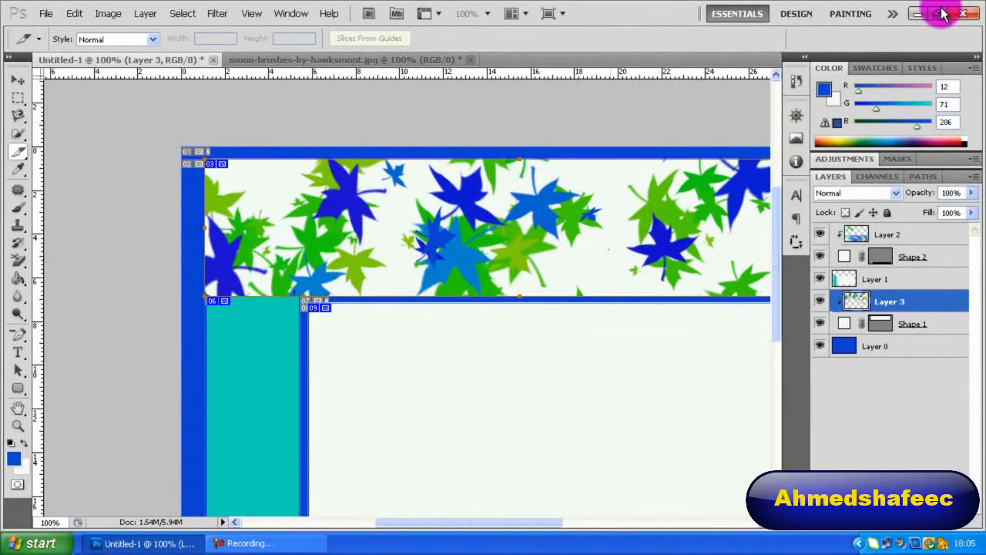
# Slice a strip of the blue background along the layout's right margin, about 27 × 445 px.
pyautogui.press('pageup')
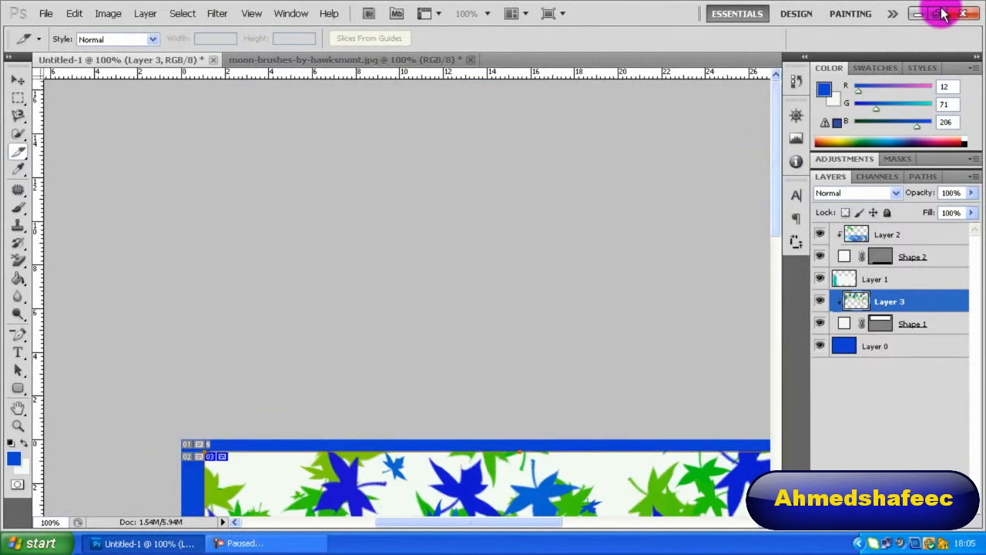
pyautogui.scroll(-1, 944, 14)
pyautogui.scroll(-3, 944, 14)
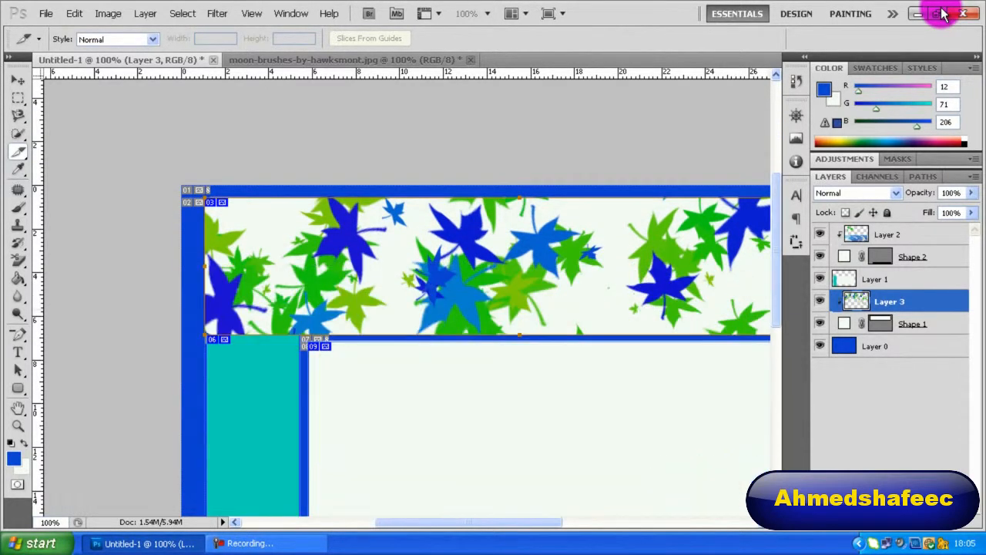
pyautogui.hotkey('ctrl', '+')
pyautogui.hotkey('ctrl', '-')
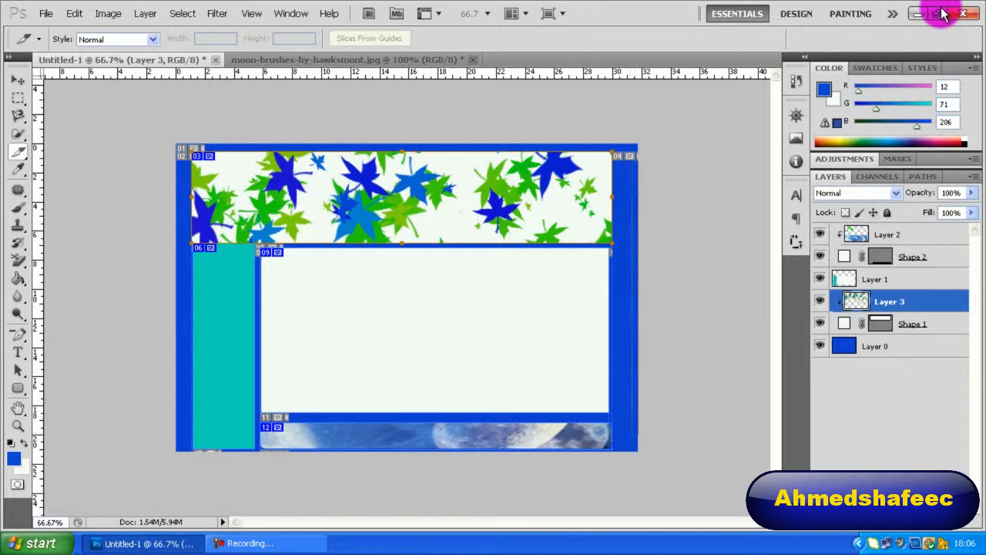
pyautogui.moveTo(625, 161); pyautogui.dragTo(638, 450)
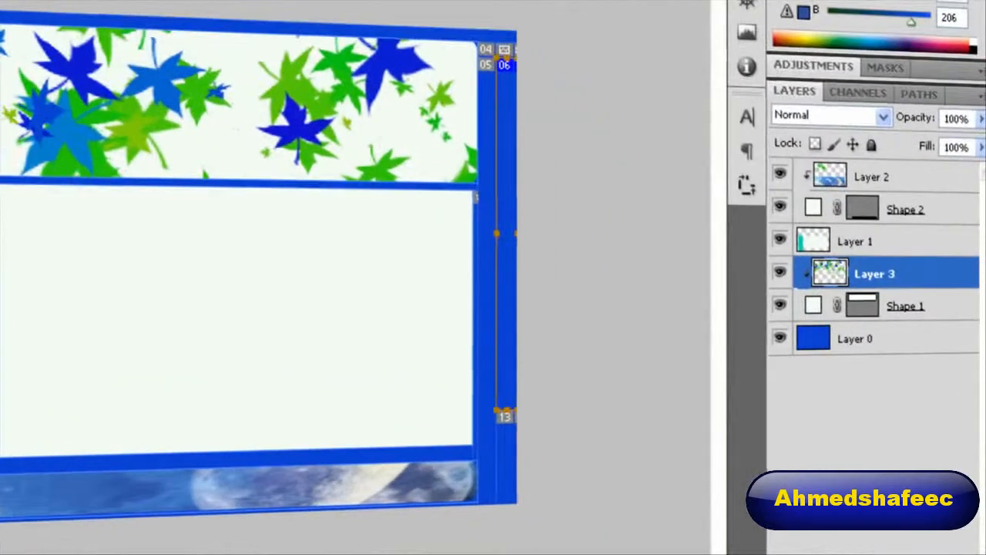
# Name the blue margin strip's slice "bg" in its slice options.
pyautogui.rightClick(509, 360)
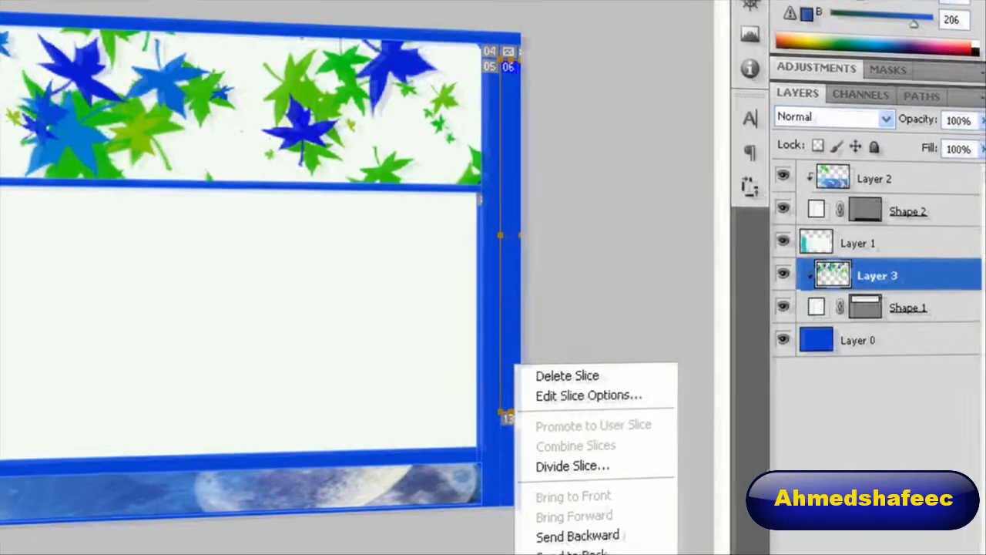
pyautogui.click(589, 395)
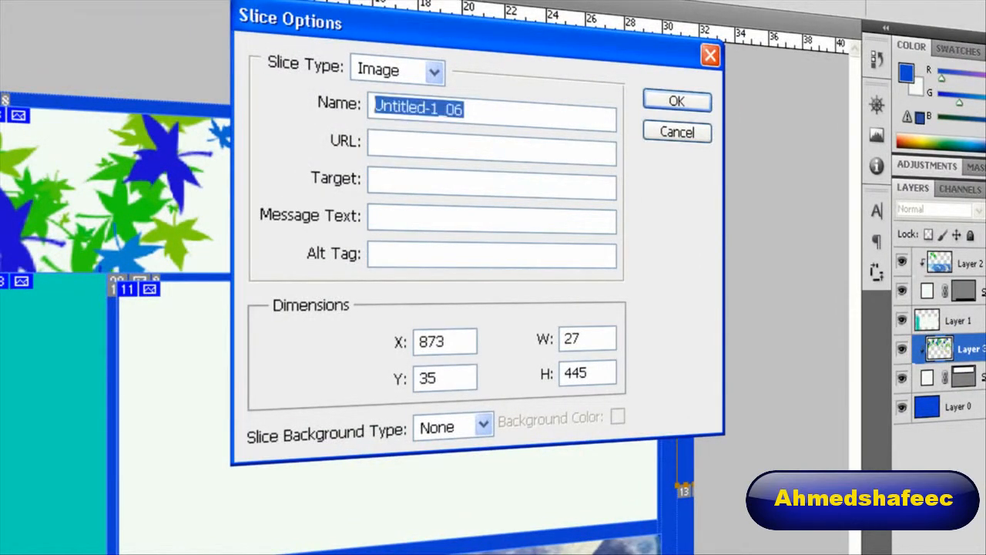
pyautogui.write('bg')
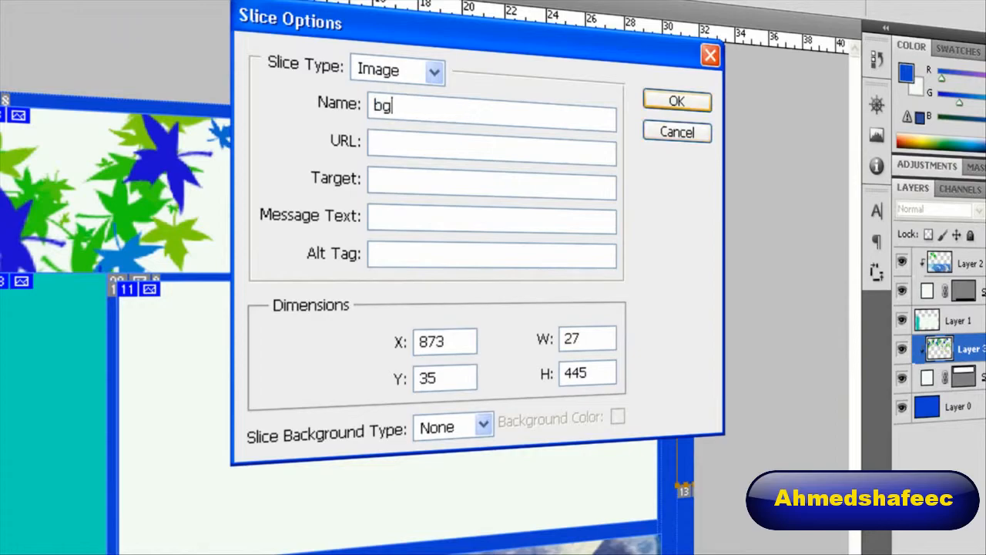
pyautogui.press('Return')
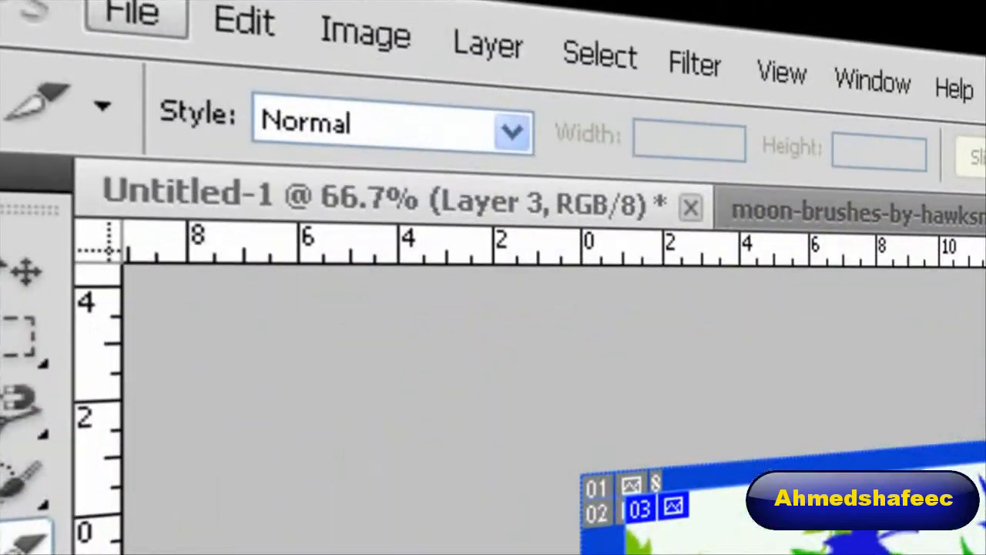
# Start saving the sliced layout for the web with the file name "website" and the format HTML and Images.
pyautogui.click(135, 16)
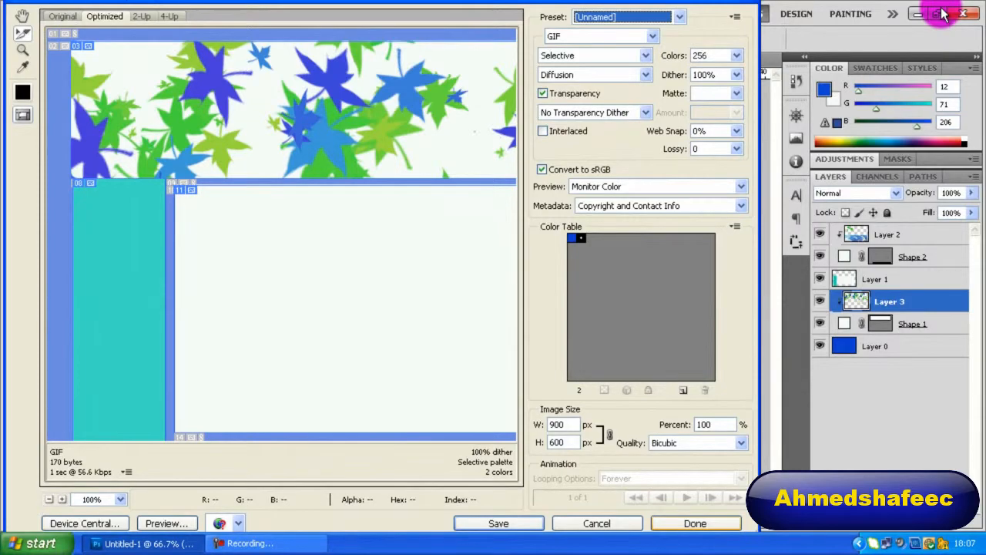
pyautogui.click(498, 524)
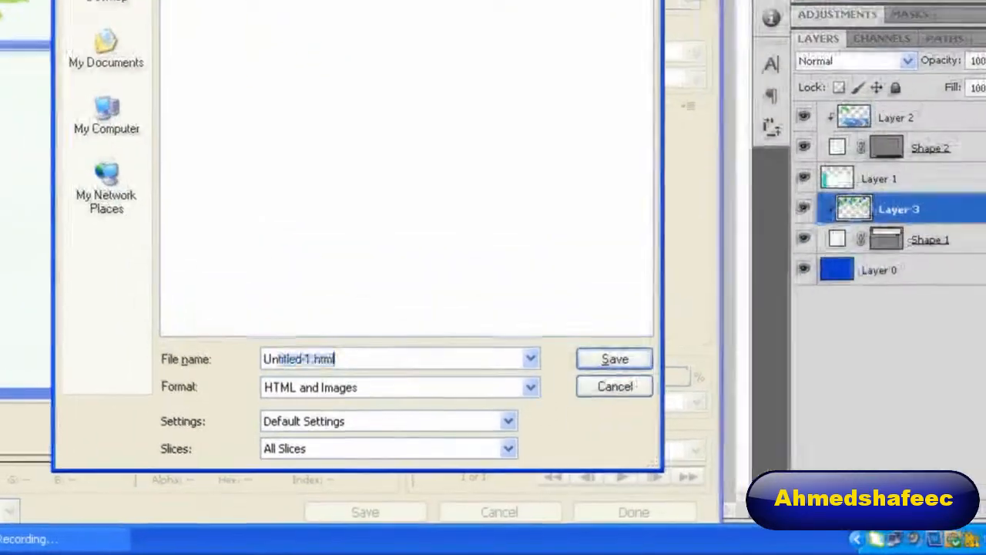
pyautogui.write('website')
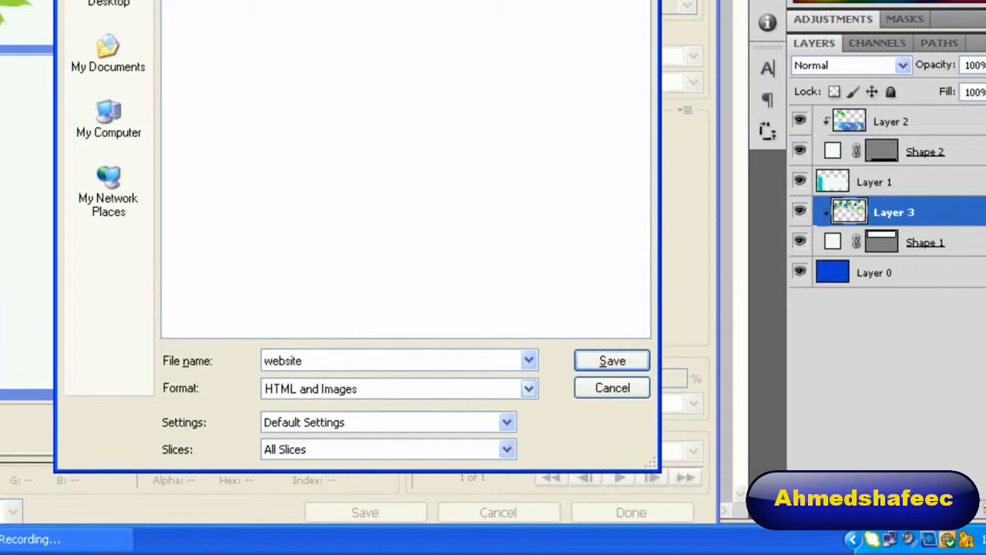
pyautogui.click(529, 388)
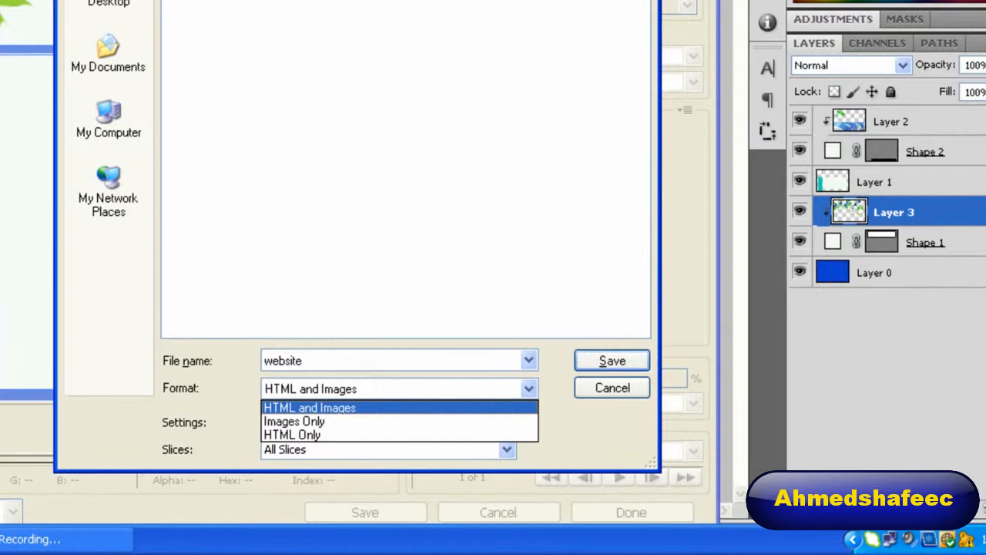
pyautogui.click(528, 388)
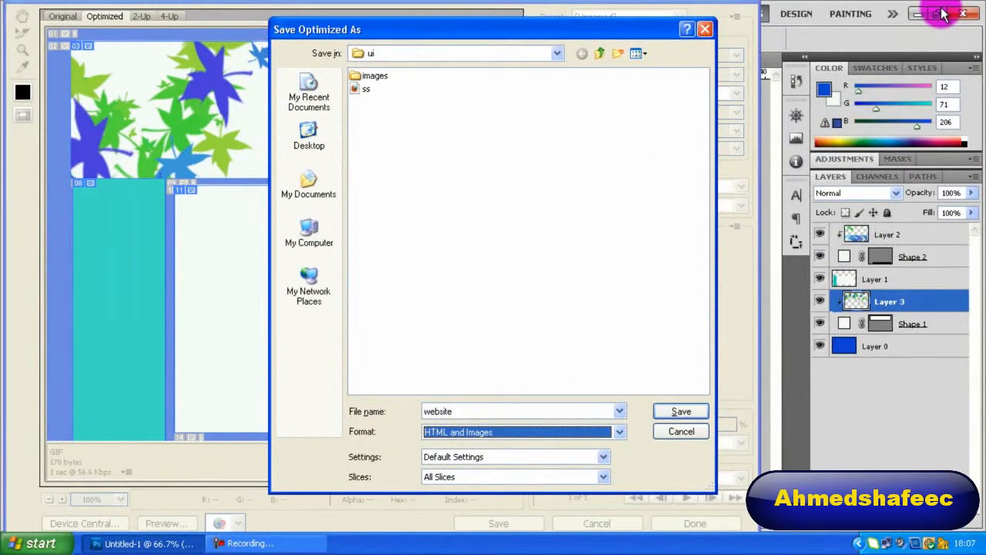
# Create a folder named "67" inside the ui folder and save the web page and its slice images there.
pyautogui.hotkey('shift', 'Tab')
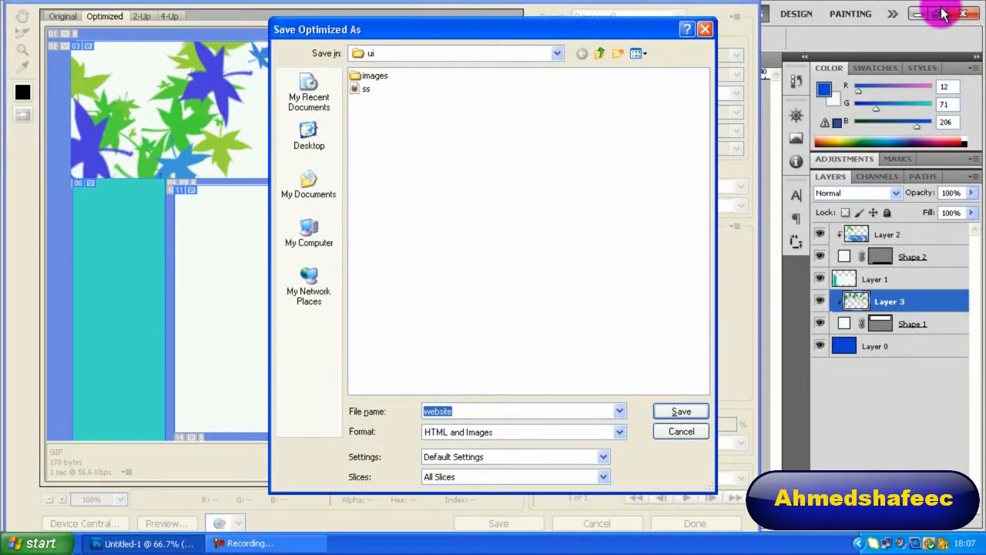
pyautogui.hotkey('shift', 'Tab')
pyautogui.rightClick(408, 241)
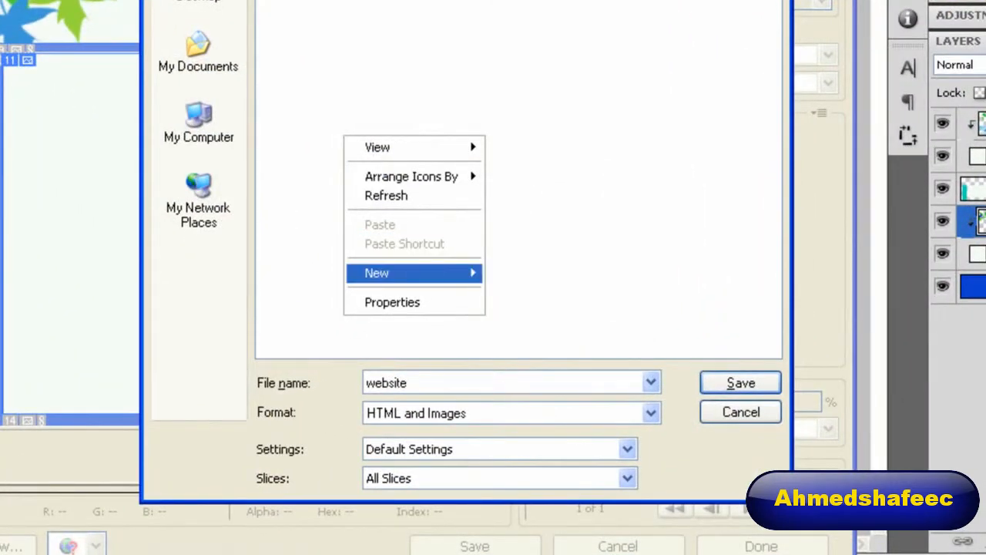
pyautogui.moveTo(416, 273)
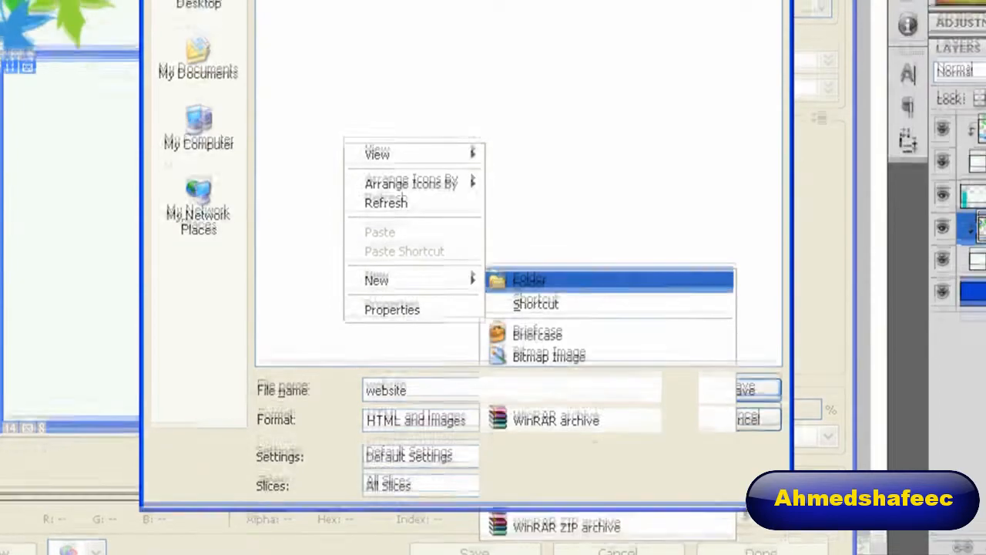
pyautogui.click(532, 280)
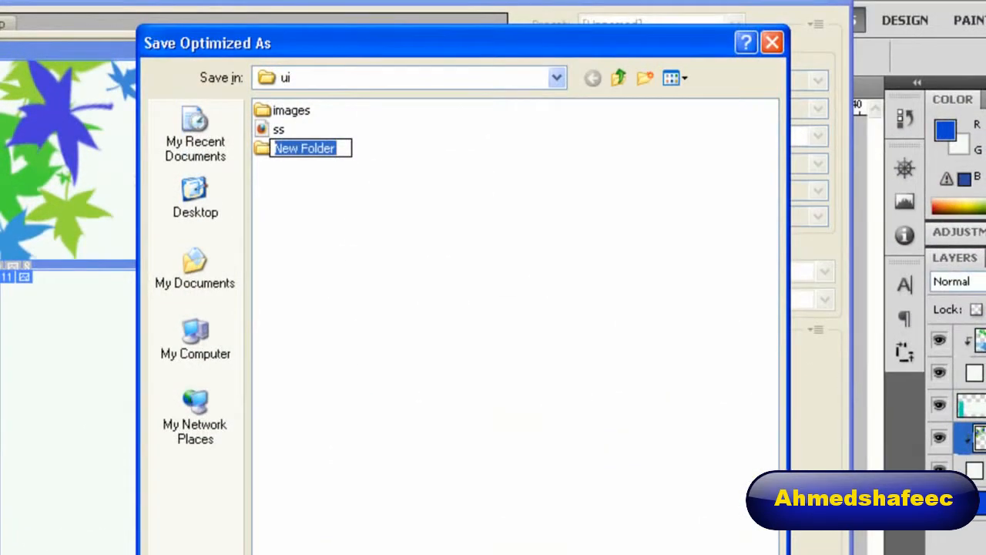
pyautogui.write('67')
pyautogui.press('Return')
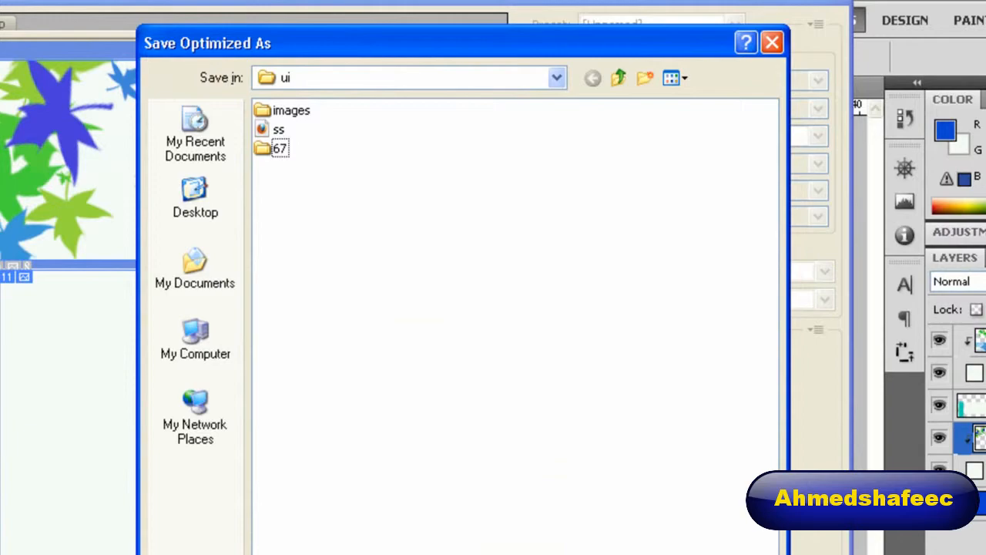
pyautogui.doubleClick(279, 148)
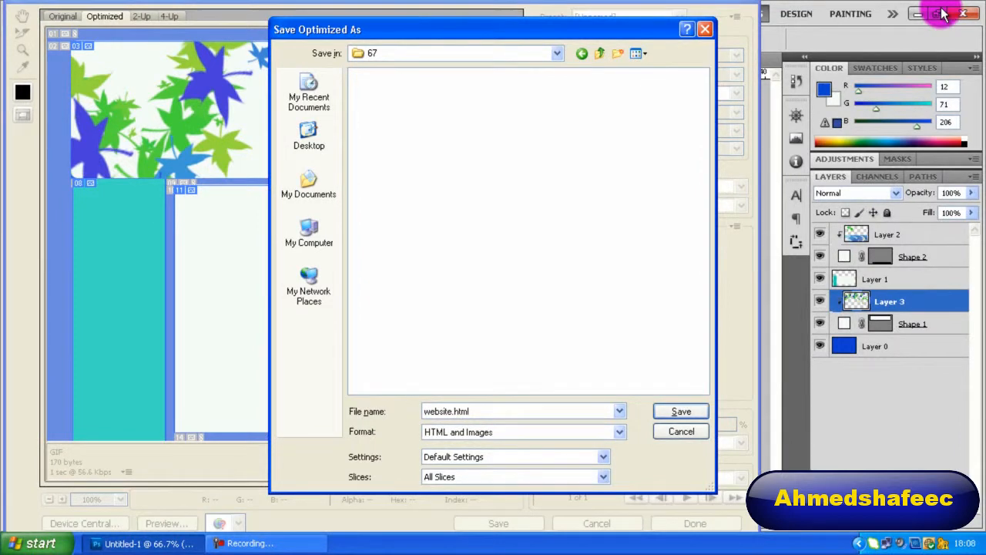
pyautogui.press('Return')
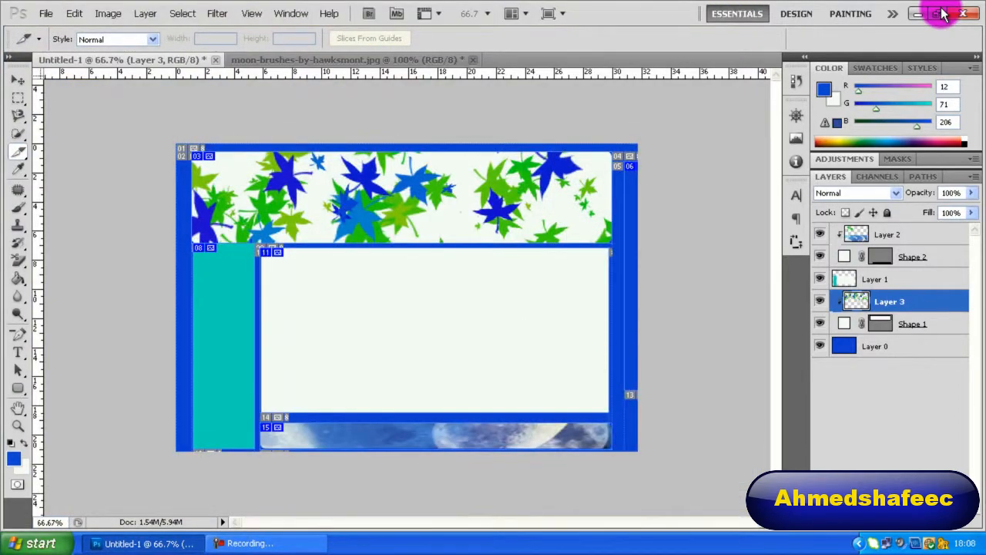
# Switch to the file explorer, open the images folder inside ui\67 and maximise its window.
pyautogui.click(920, 14)
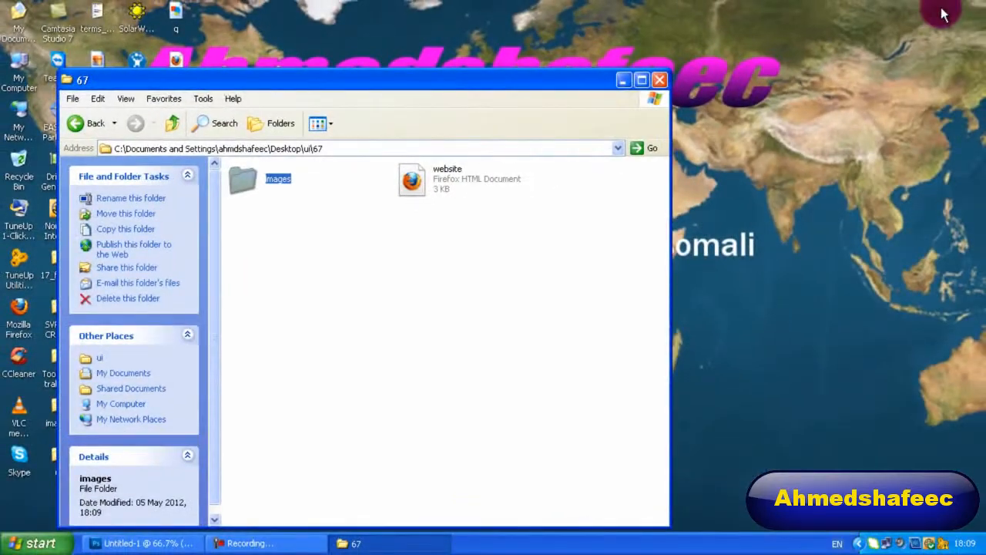
pyautogui.press('Return')
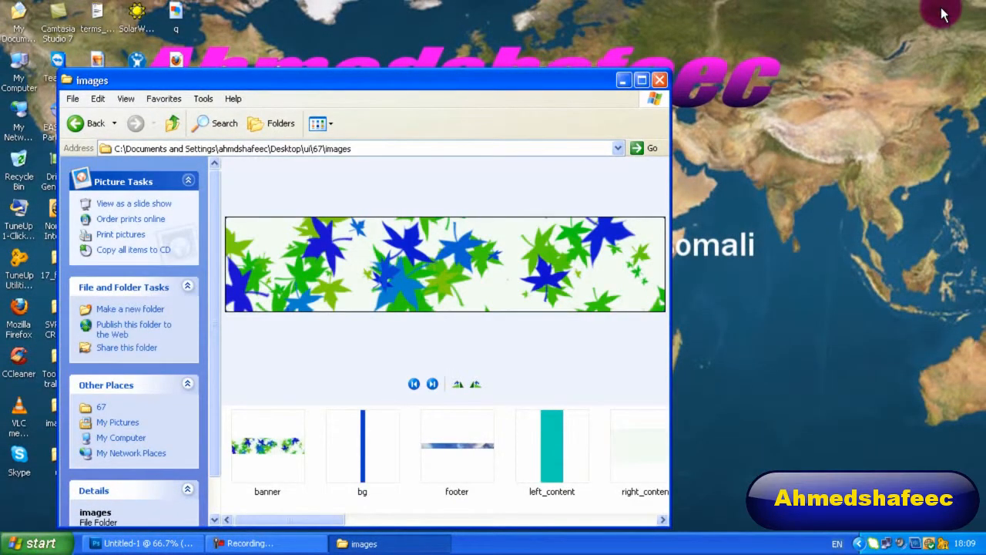
pyautogui.click(641, 80)
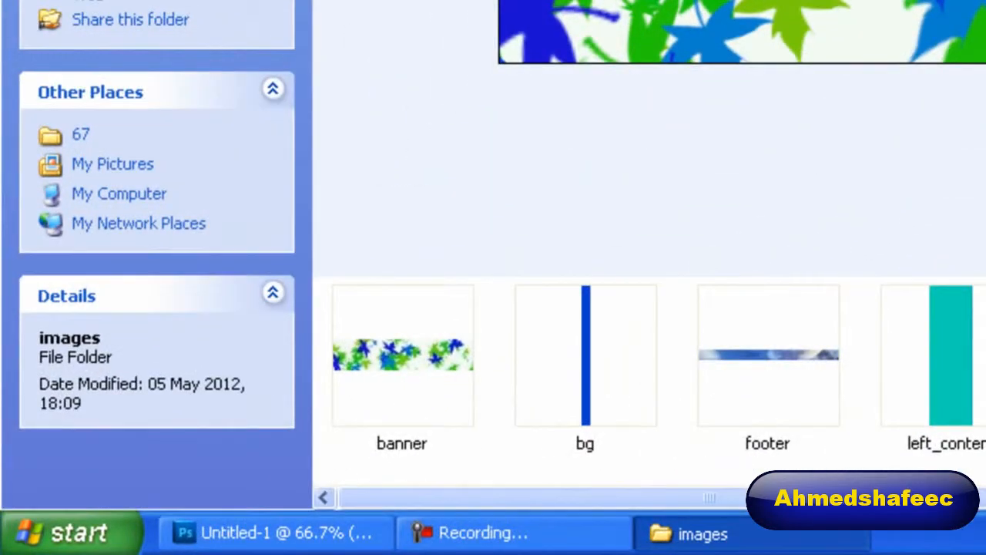
# Examine the exported slice images one by one, from banner, bg and footer through the content slices to website_01.
pyautogui.click(402, 355)
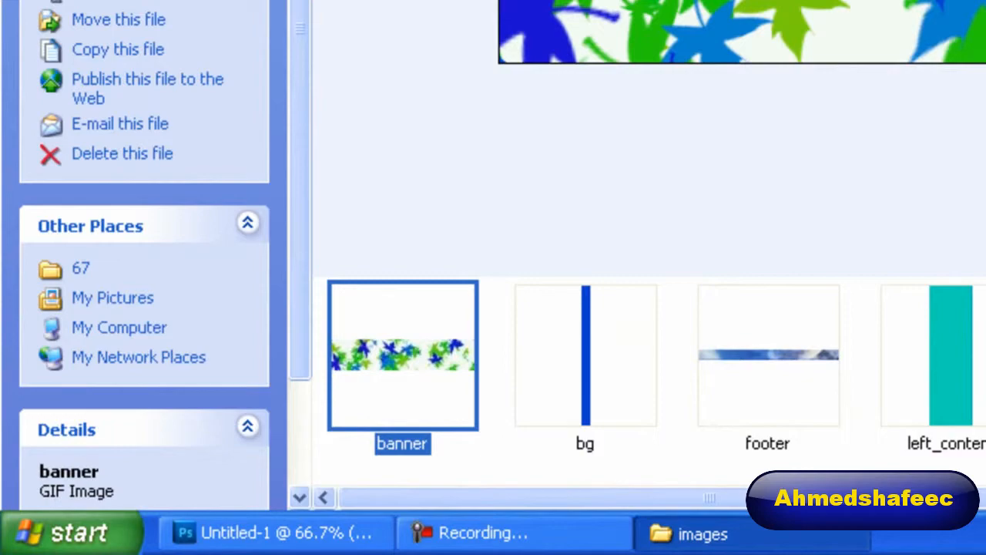
pyautogui.click(586, 355)
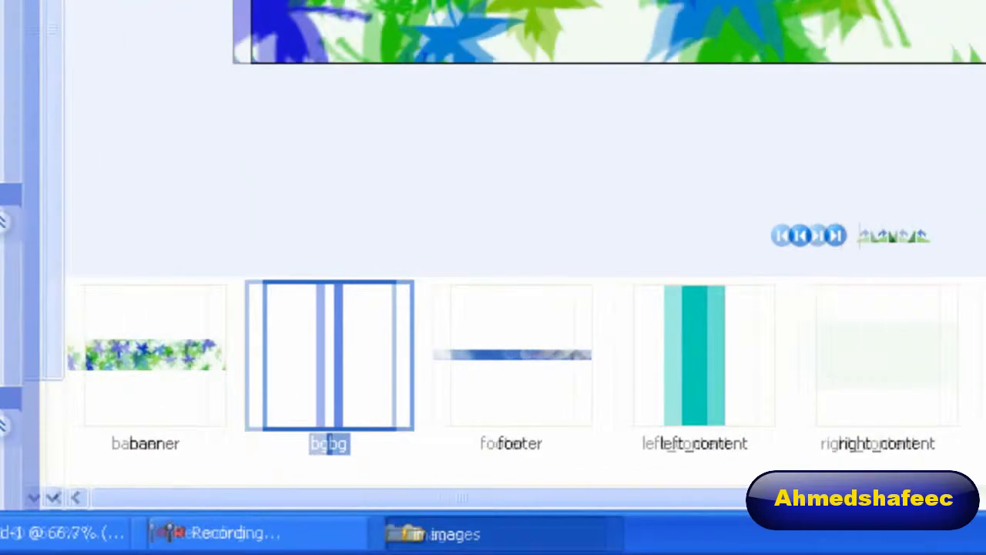
pyautogui.click(480, 355)
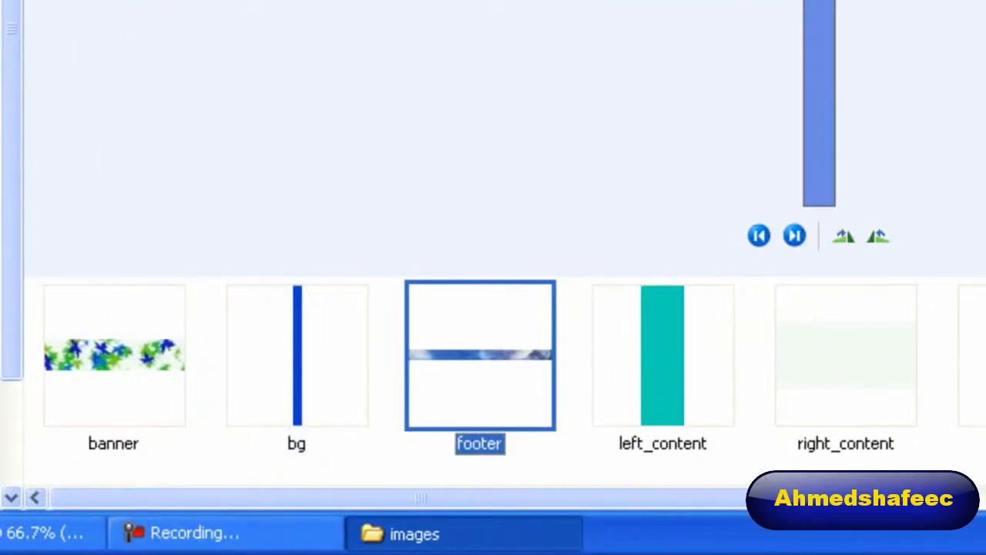
pyautogui.click(663, 356)
pyautogui.click(600, 356)
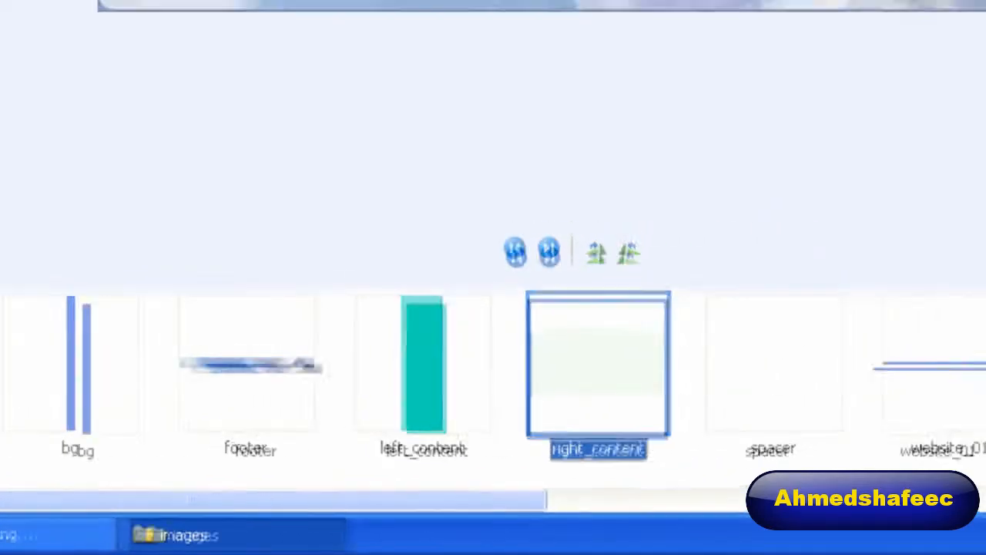
pyautogui.press('Right')
pyautogui.press('Right')
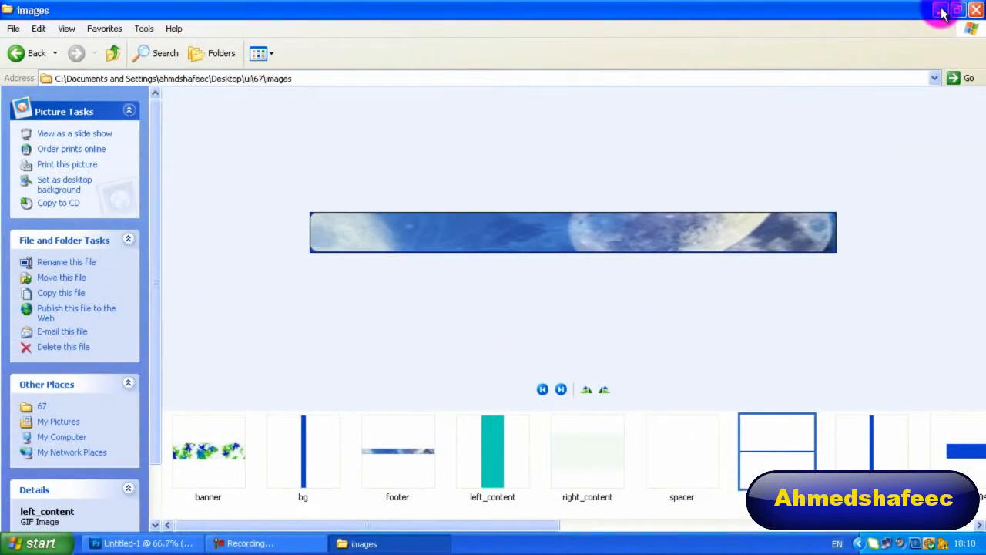
# Examine the remaining narrow slice images one by one, from website_02 through website_13.
pyautogui.press('Right')
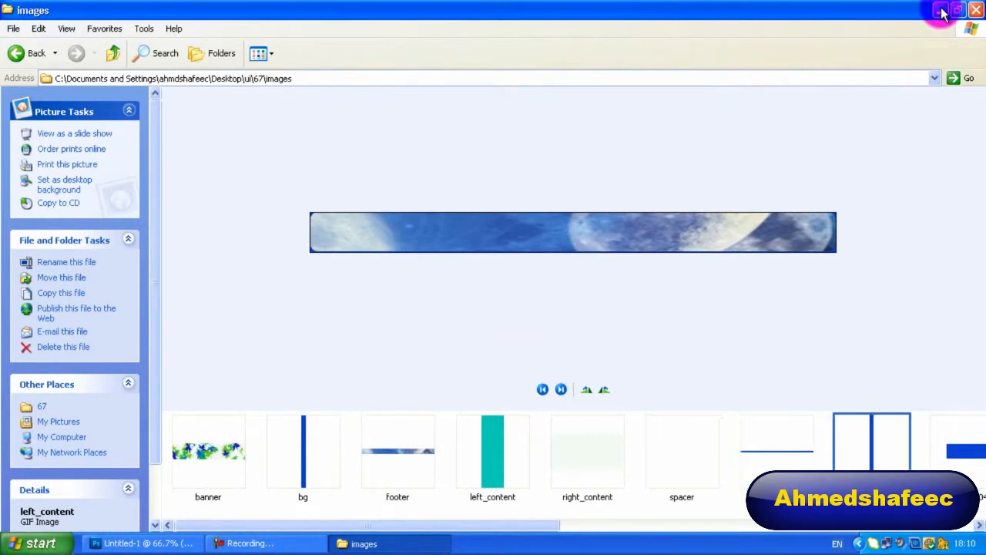
pyautogui.press('Right')
pyautogui.press('Right')
pyautogui.press('Right')
pyautogui.press('Right')
pyautogui.press('Right')
pyautogui.press('Right')
pyautogui.press('Right')
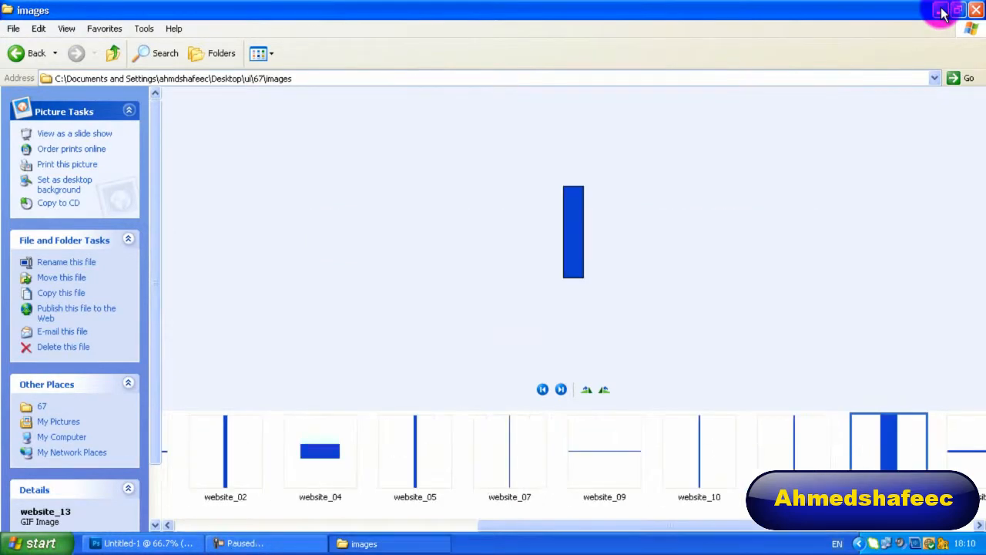
pyautogui.click(941, 11)
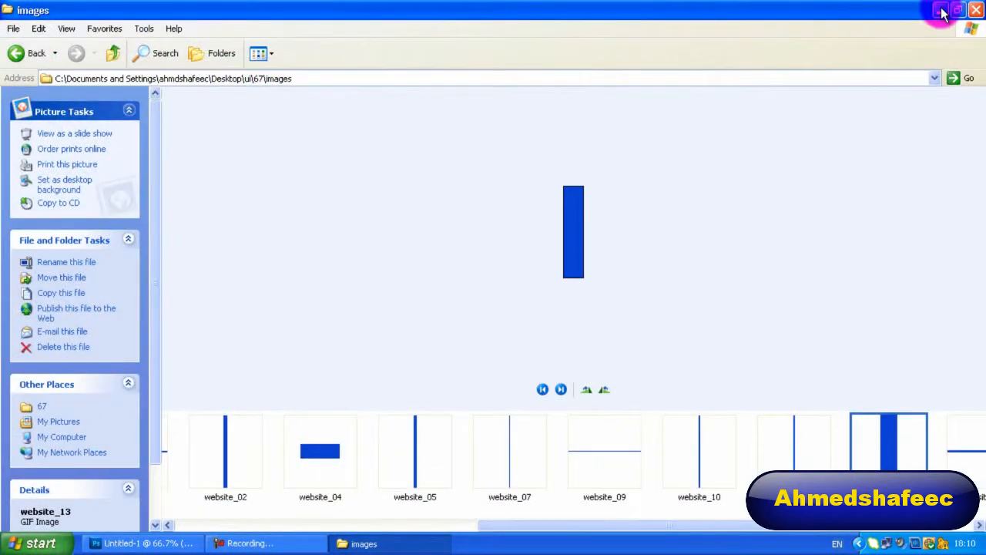
# Go up to folder 67, open the exported website.html in Firefox and review the page down to its footer.
pyautogui.click(113, 53)
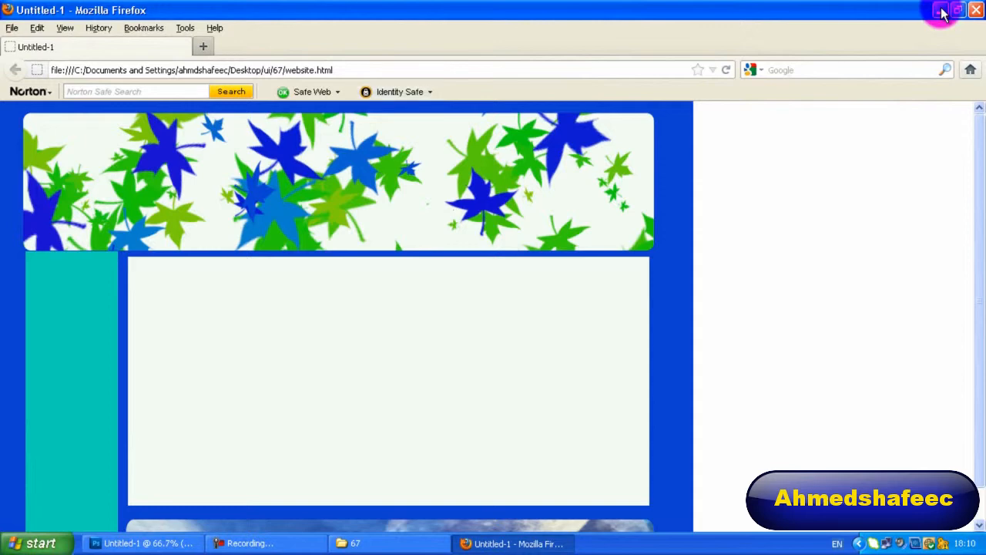
pyautogui.hotkey('shift', 'Right')
pyautogui.moveTo(292, 70); pyautogui.dragTo(310, 70)
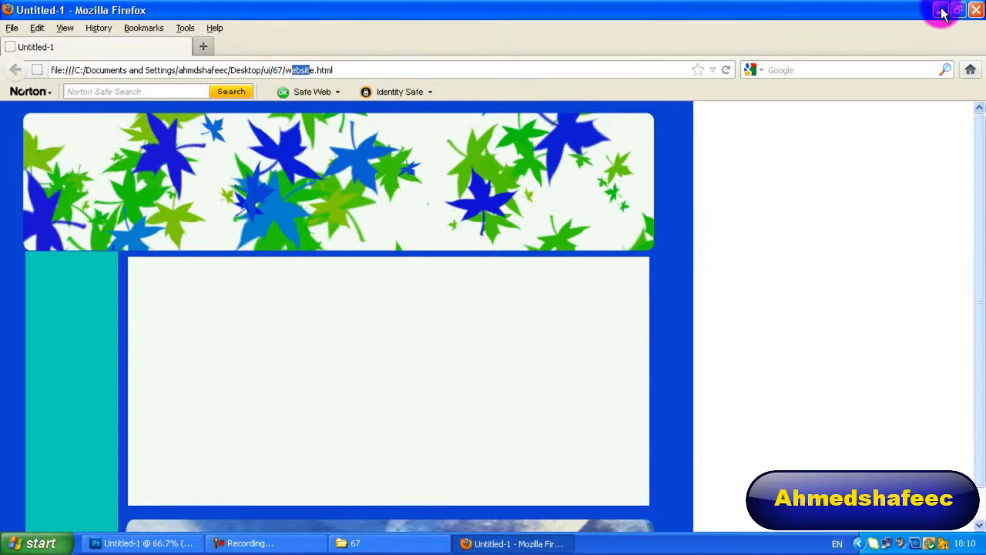
pyautogui.scroll(-1, 385, 347)
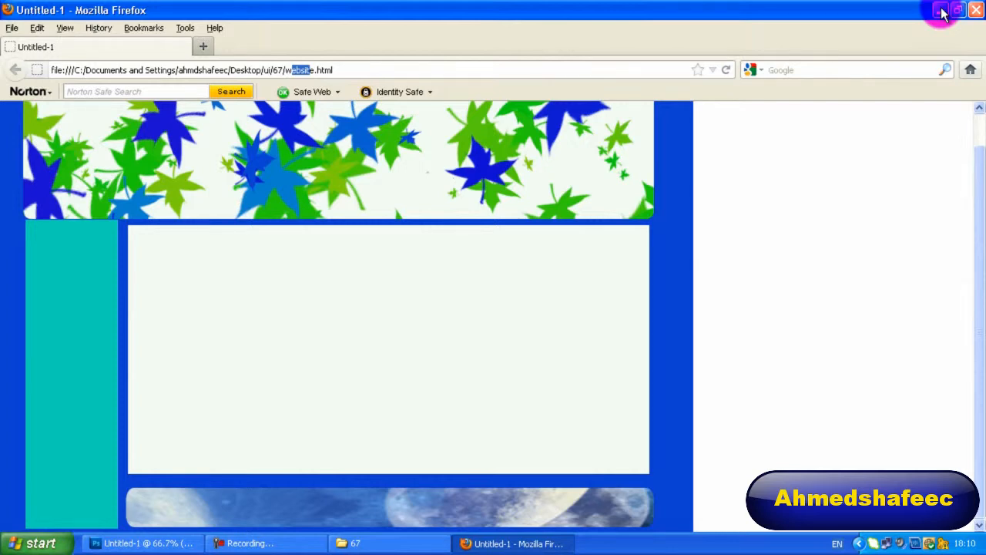
# Minimise the Firefox window and the folder 67 window to reveal the desktop.
pyautogui.click(941, 11)
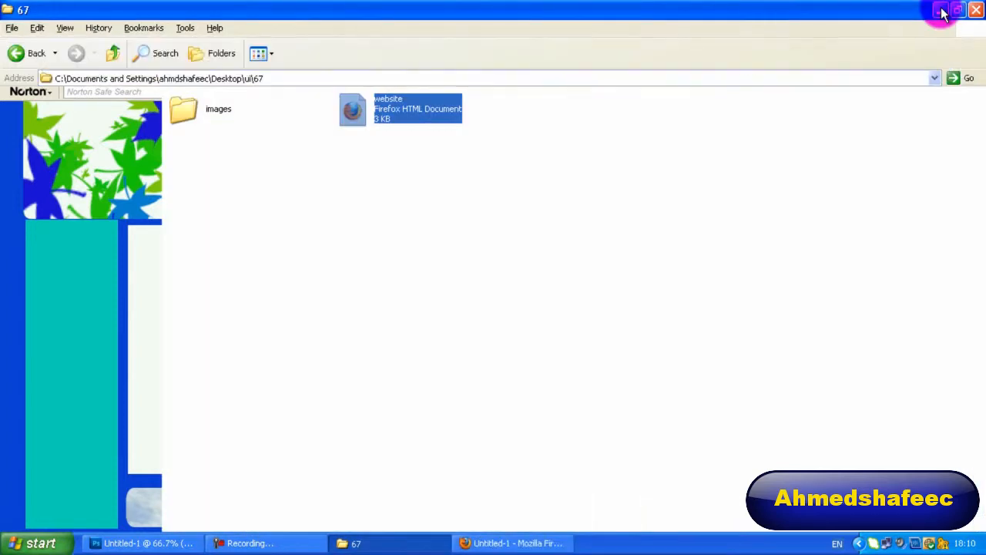
pyautogui.click(942, 10)
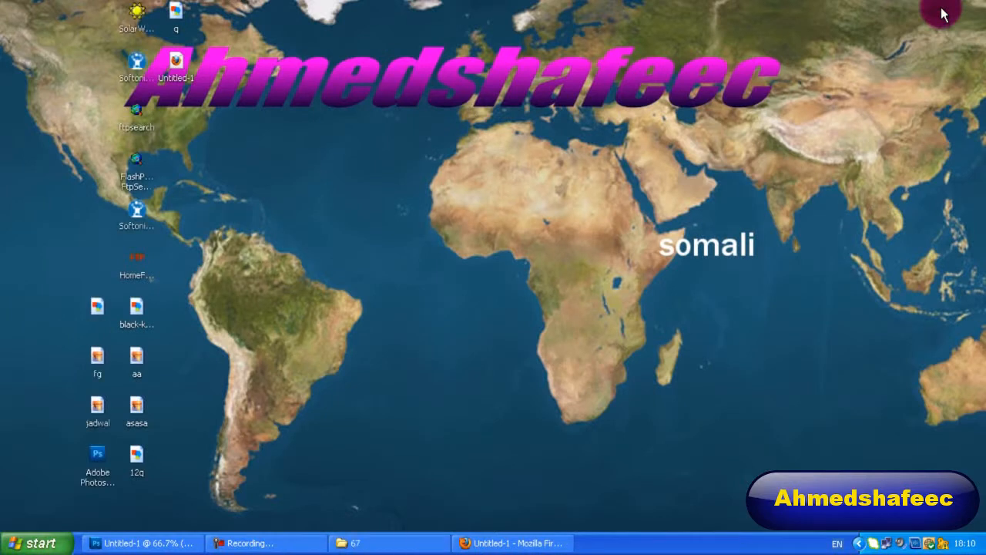